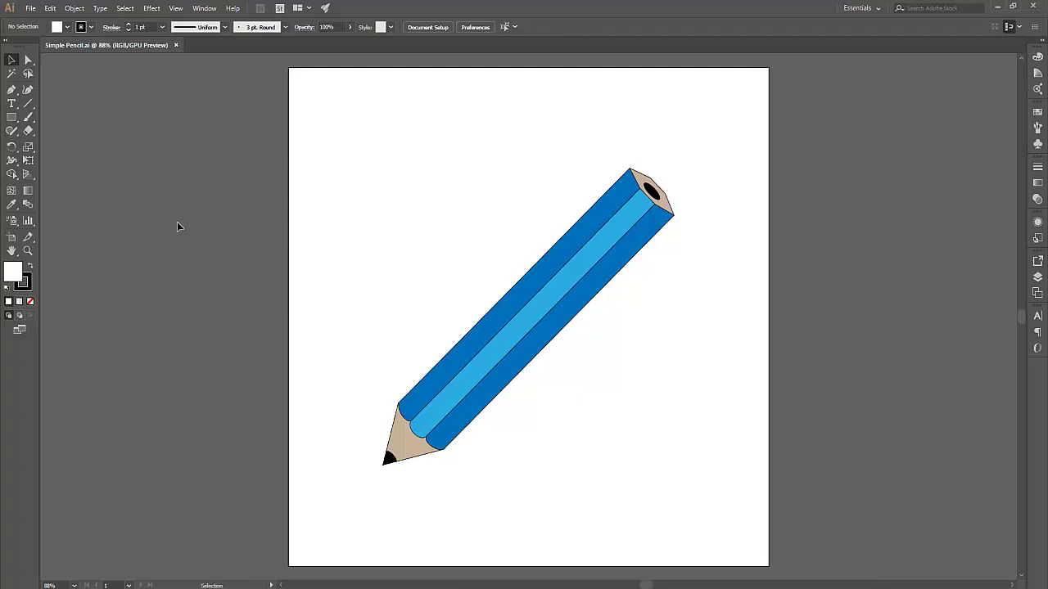
- Close the finished pencil file and create a new 1000 × 1000 px document
{"action": "left_click", "coordinate": [175, 45]}
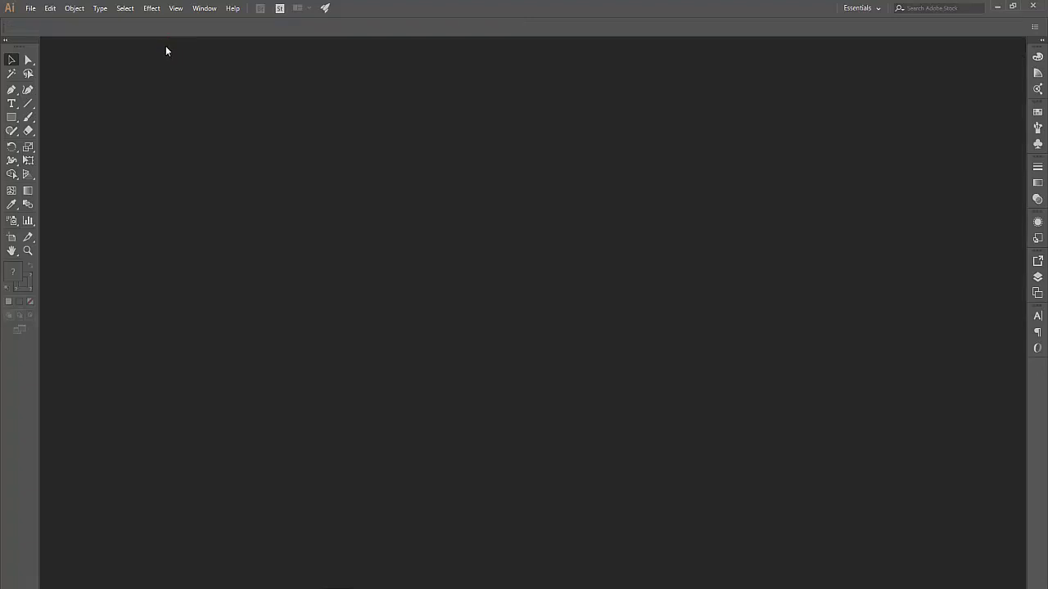
{"action": "left_click", "coordinate": [31, 8]}
{"action": "left_click", "coordinate": [45, 23]}
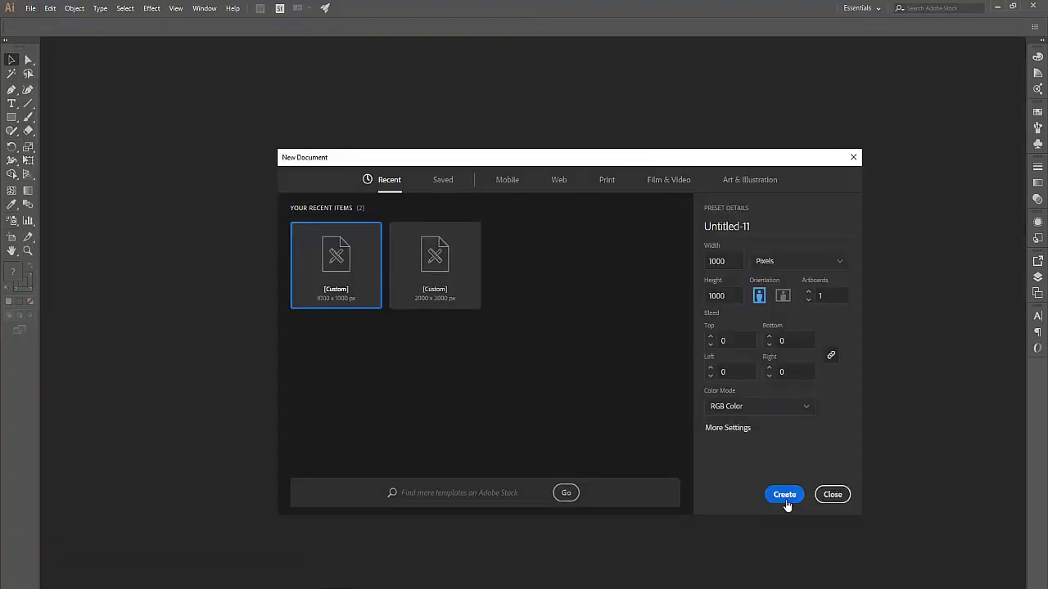
{"action": "left_click", "coordinate": [784, 495]}
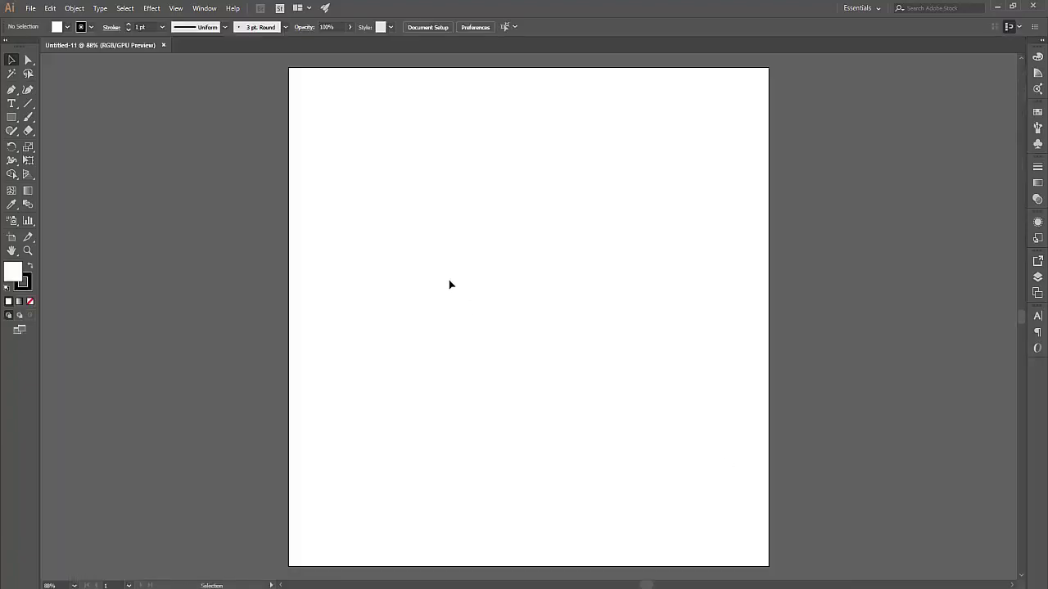
- Draw a tall narrow rectangle near the artboard centre and Alt-drag a copy beside it
{"action": "left_click", "coordinate": [12, 120]}
{"action": "left_click_drag", "start_coordinate": [448, 160], "coordinate": [471, 475]}
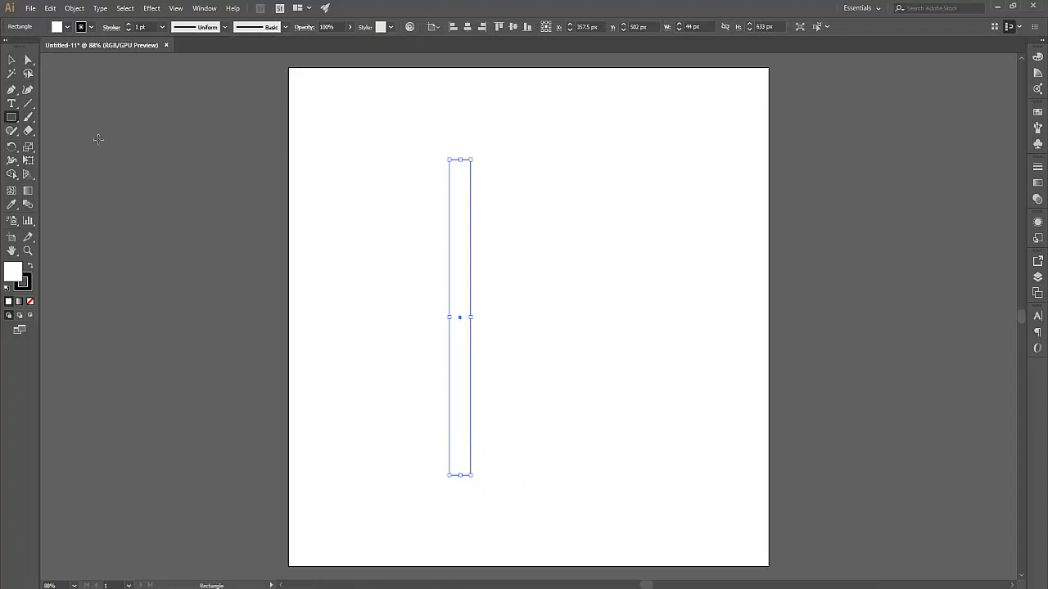
{"action": "left_click", "coordinate": [11, 59]}
{"action": "left_click", "coordinate": [366, 299]}
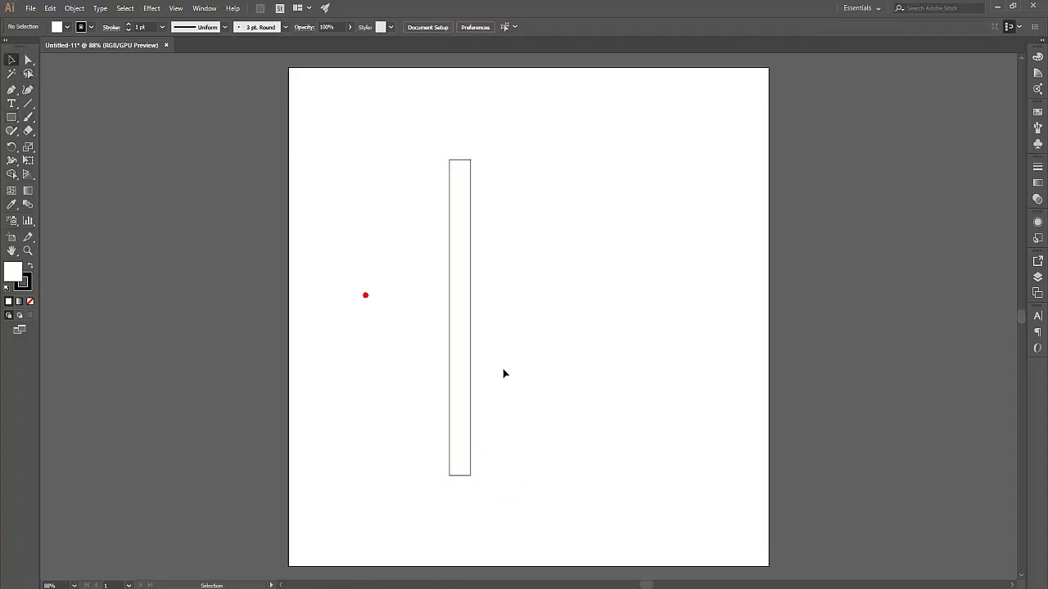
{"action": "left_click", "coordinate": [471, 358]}
{"action": "key", "text": "alt"}
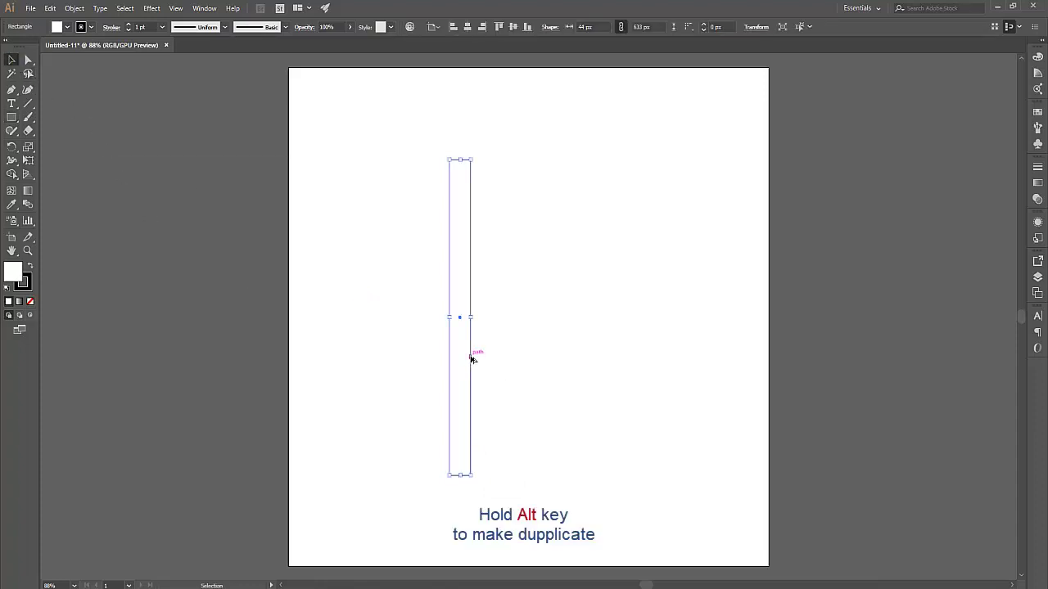
{"action": "left_click_drag", "start_coordinate": [471, 357], "coordinate": [491, 361]}
{"action": "left_click", "coordinate": [497, 361]}
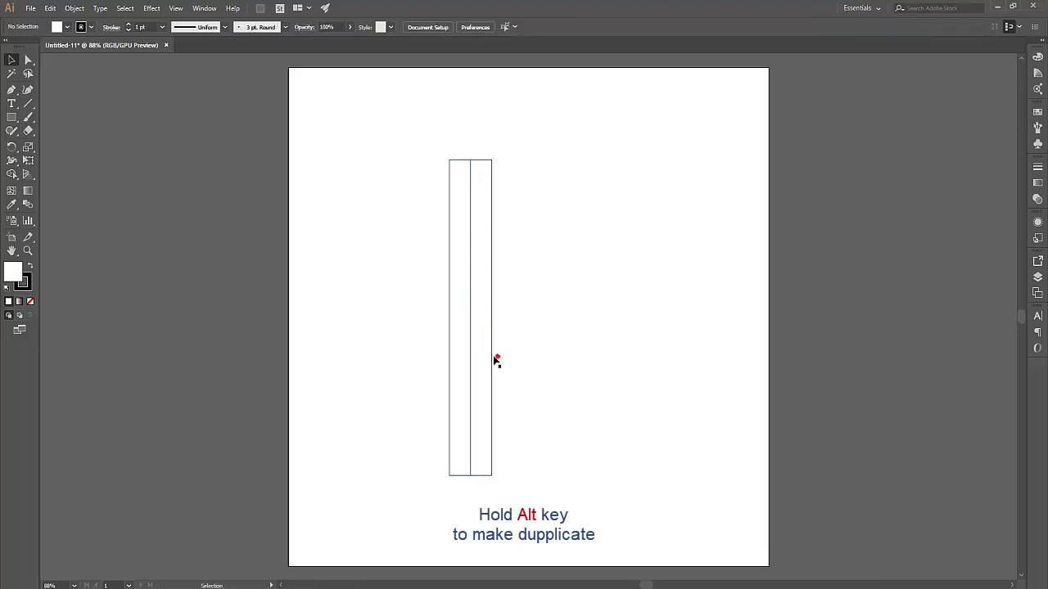
- Alt-drag a third rectangle to the right and nudge it flush with the others
{"action": "left_click", "coordinate": [492, 360]}
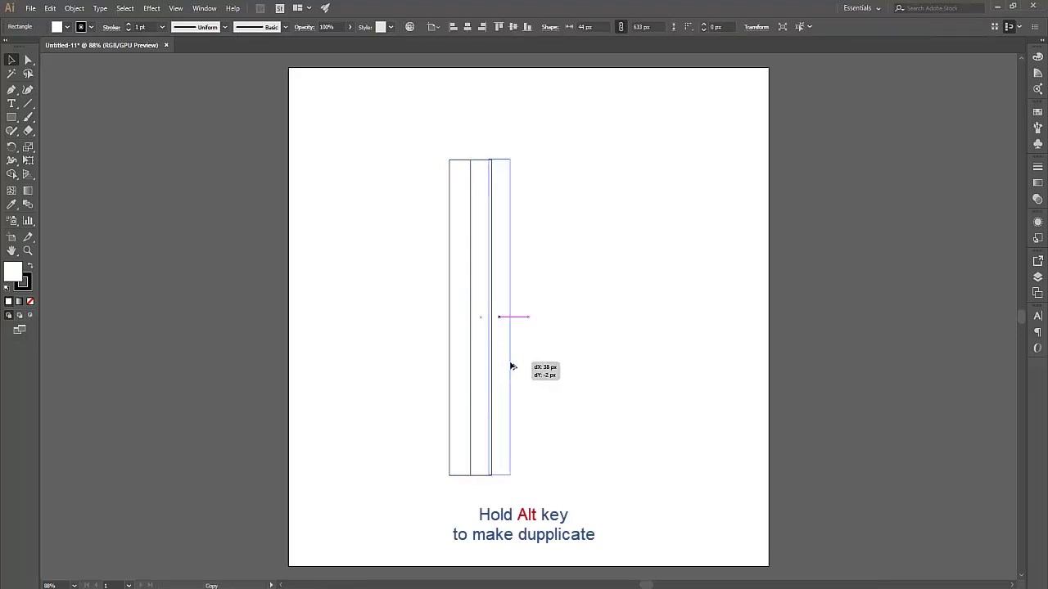
{"action": "left_click_drag", "start_coordinate": [492, 366], "coordinate": [513, 362]}
{"action": "left_click", "coordinate": [545, 360]}
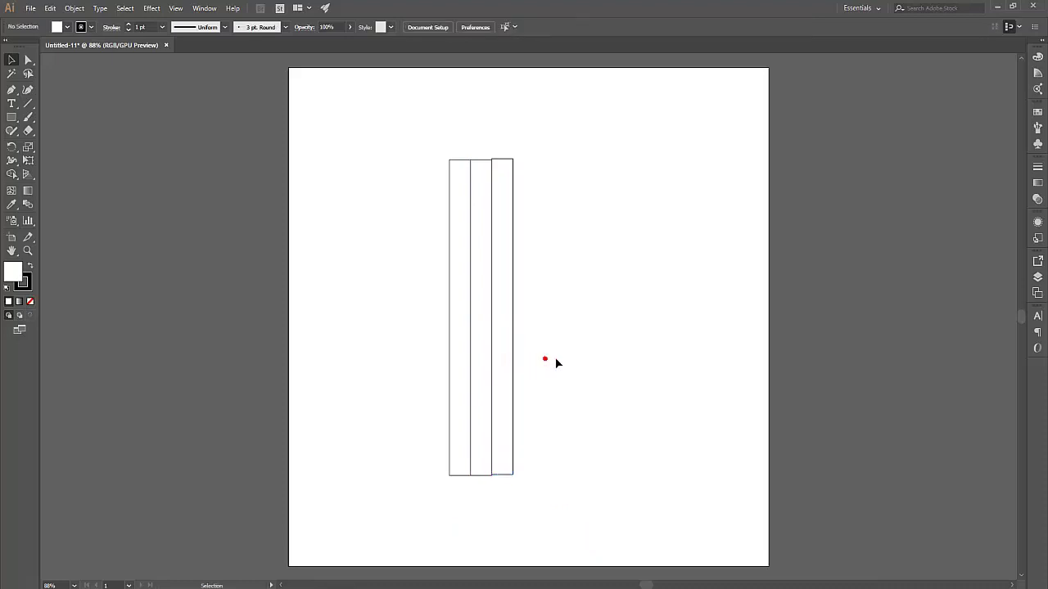
{"action": "left_click", "coordinate": [557, 360]}
{"action": "left_click_drag", "start_coordinate": [512, 364], "coordinate": [514, 363]}
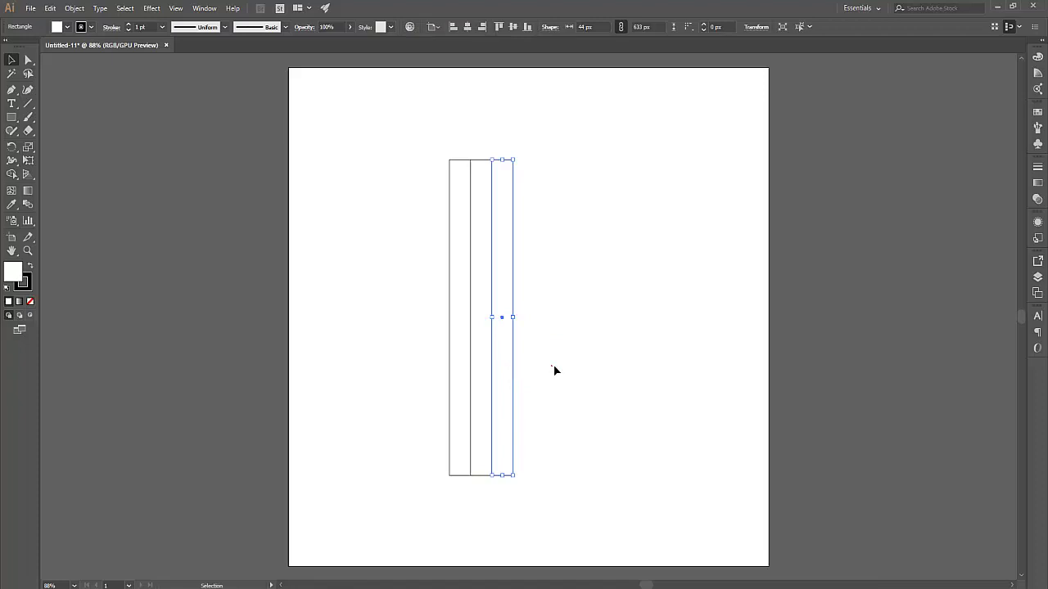
{"action": "left_click", "coordinate": [551, 366]}
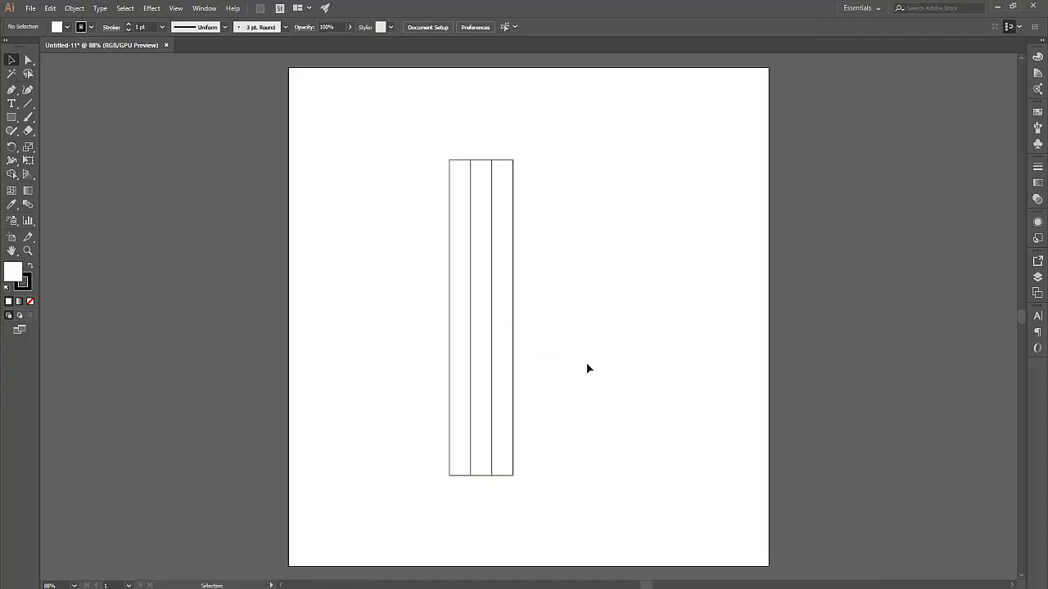
{"action": "left_click", "coordinate": [29, 59]}
- Raise the outer top corners of the left and right strips
{"action": "left_click", "coordinate": [513, 161]}
{"action": "left_click_drag", "start_coordinate": [512, 160], "coordinate": [515, 153]}
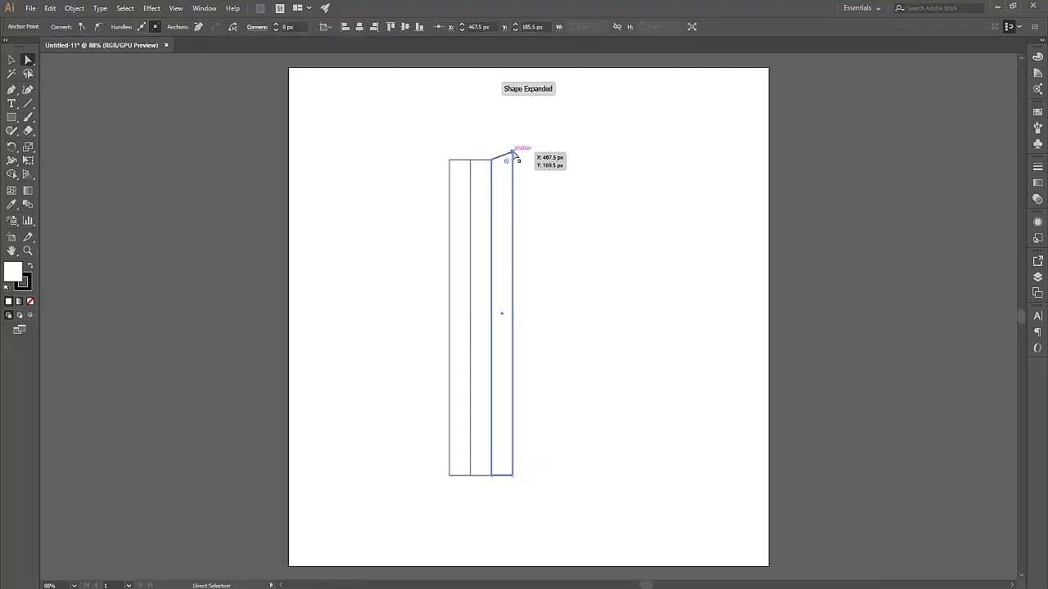
{"action": "left_click", "coordinate": [448, 160]}
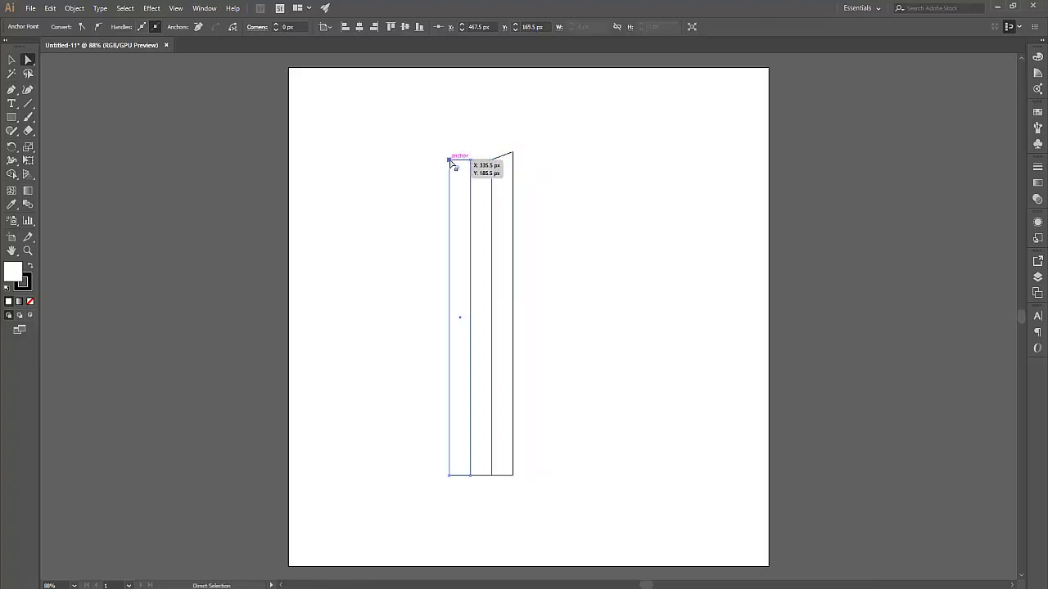
{"action": "left_click_drag", "start_coordinate": [449, 160], "coordinate": [449, 153]}
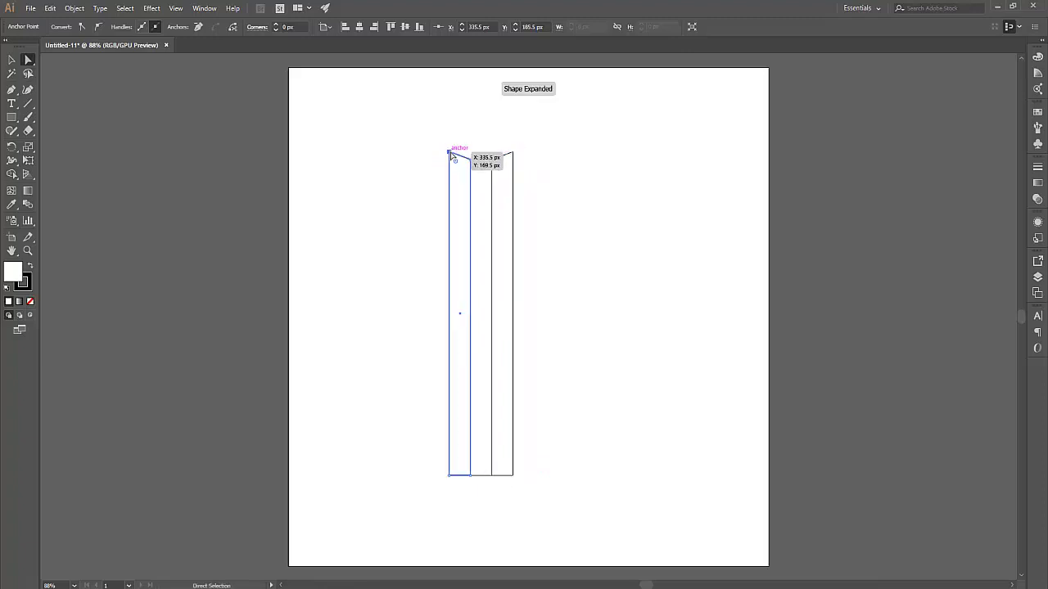
{"action": "left_click", "coordinate": [535, 277]}
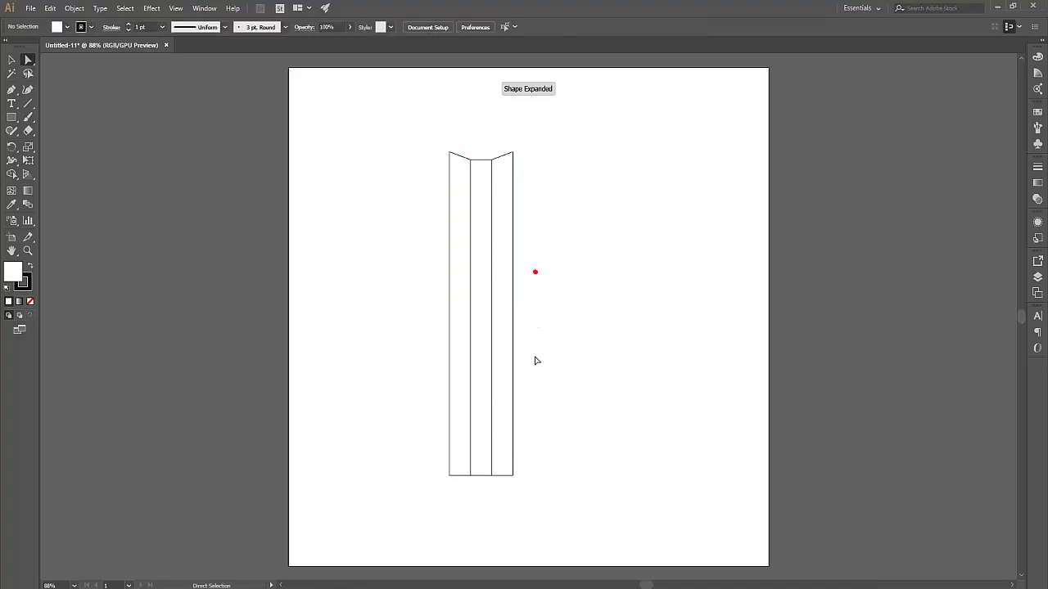
- Raise the outer bottom corners of the left and right strips
{"action": "left_click_drag", "start_coordinate": [512, 476], "coordinate": [515, 468]}
{"action": "left_click", "coordinate": [520, 471]}
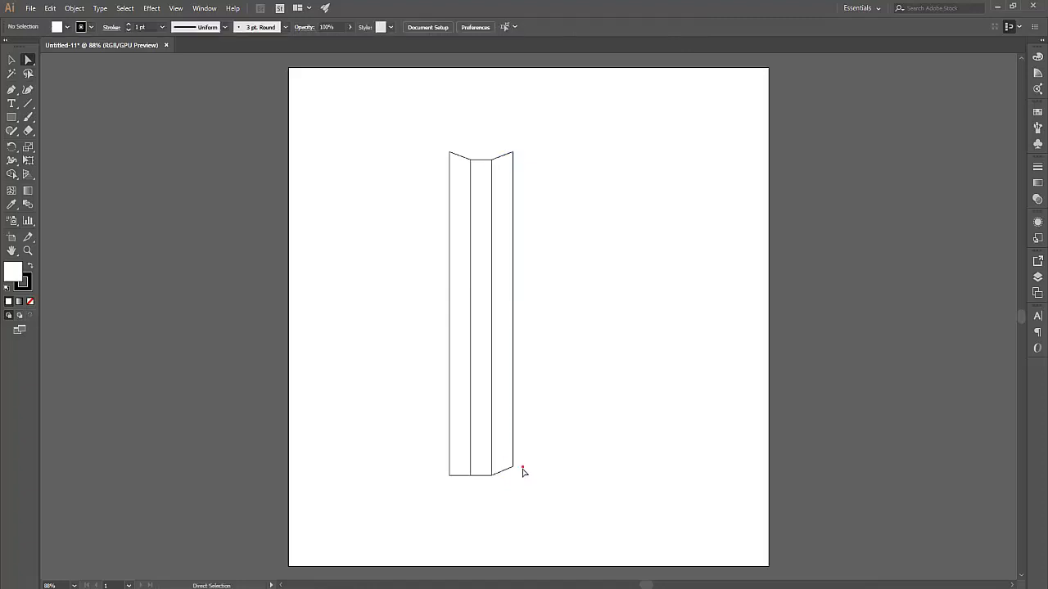
{"action": "left_click", "coordinate": [449, 475]}
{"action": "left_click_drag", "start_coordinate": [450, 476], "coordinate": [451, 469]}
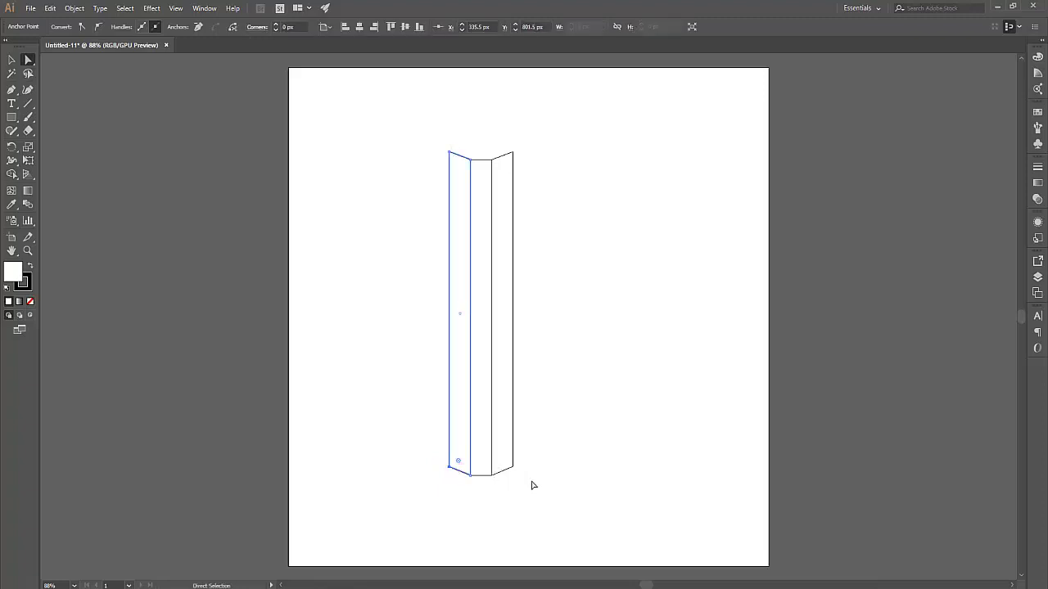
{"action": "left_click", "coordinate": [543, 485]}
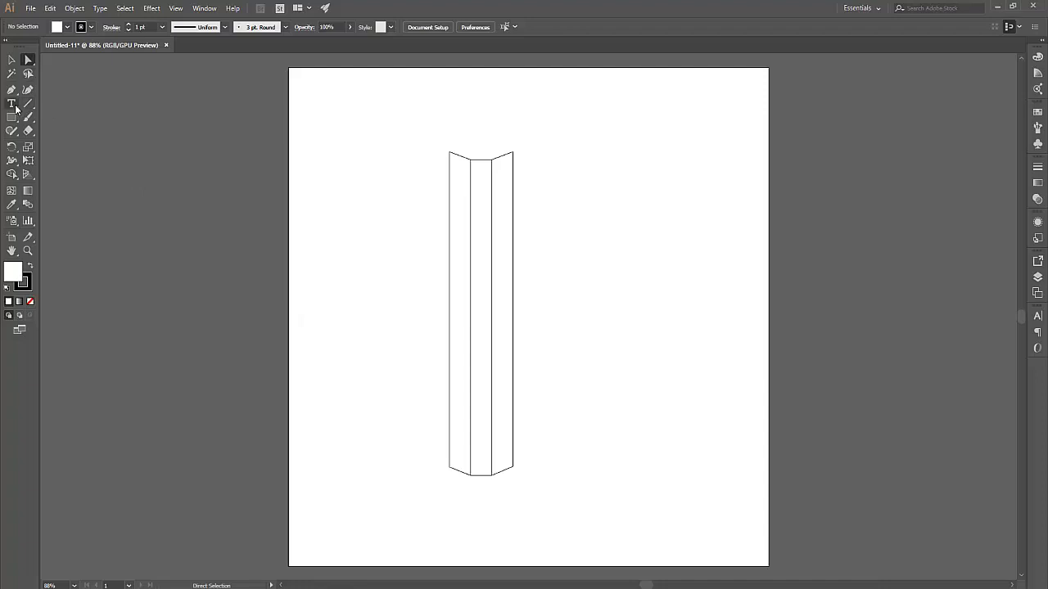
- Convert the strips' bottom anchors into downward curves using the Pen tool with Alt
{"action": "left_click", "coordinate": [13, 105]}
{"action": "left_click", "coordinate": [12, 91]}
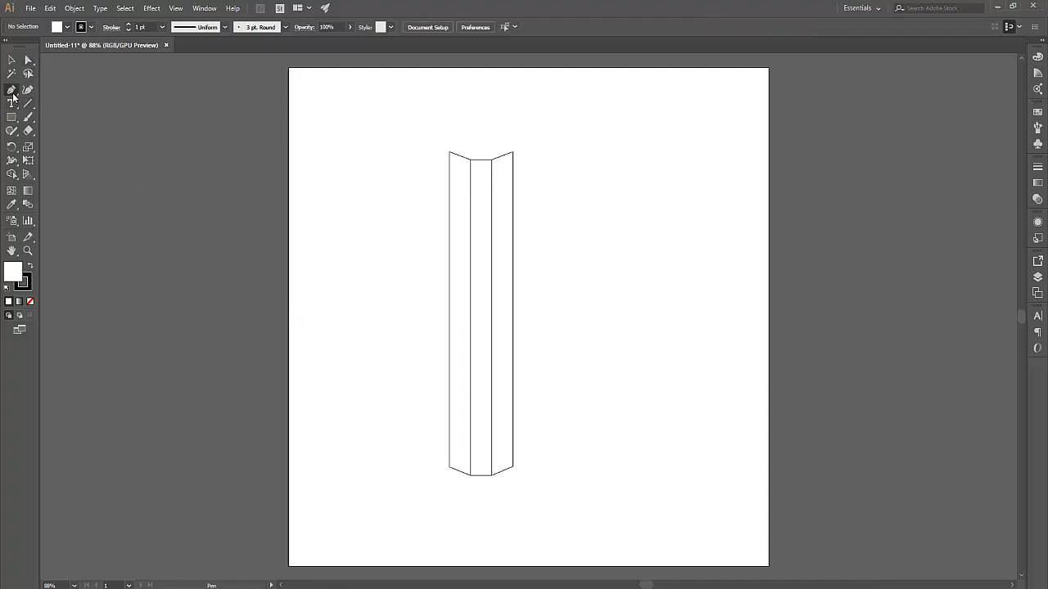
{"action": "left_click_drag", "start_coordinate": [483, 479], "coordinate": [503, 476]}
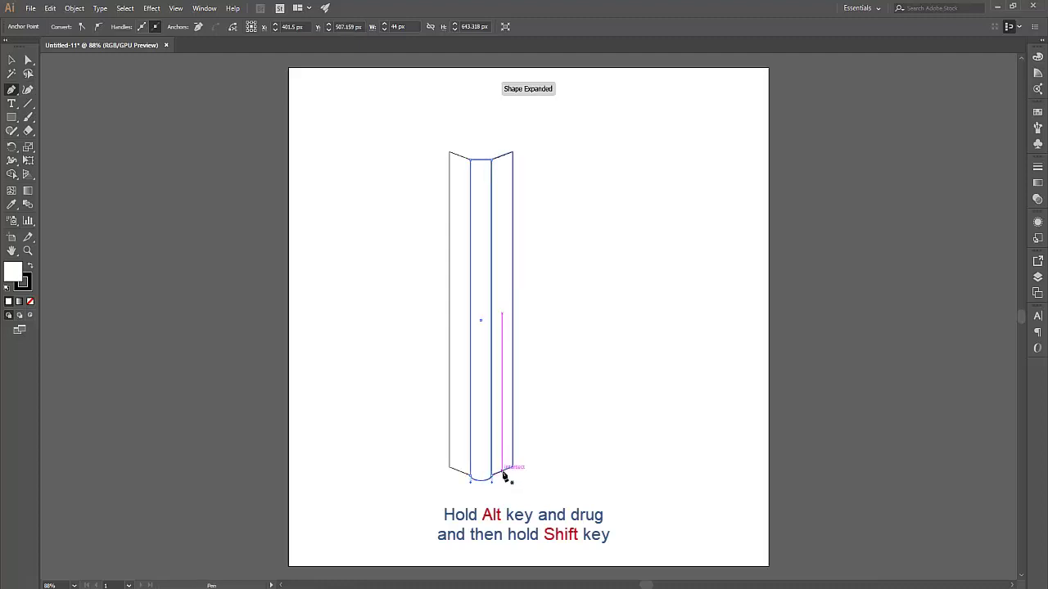
{"action": "key", "text": "alt"}
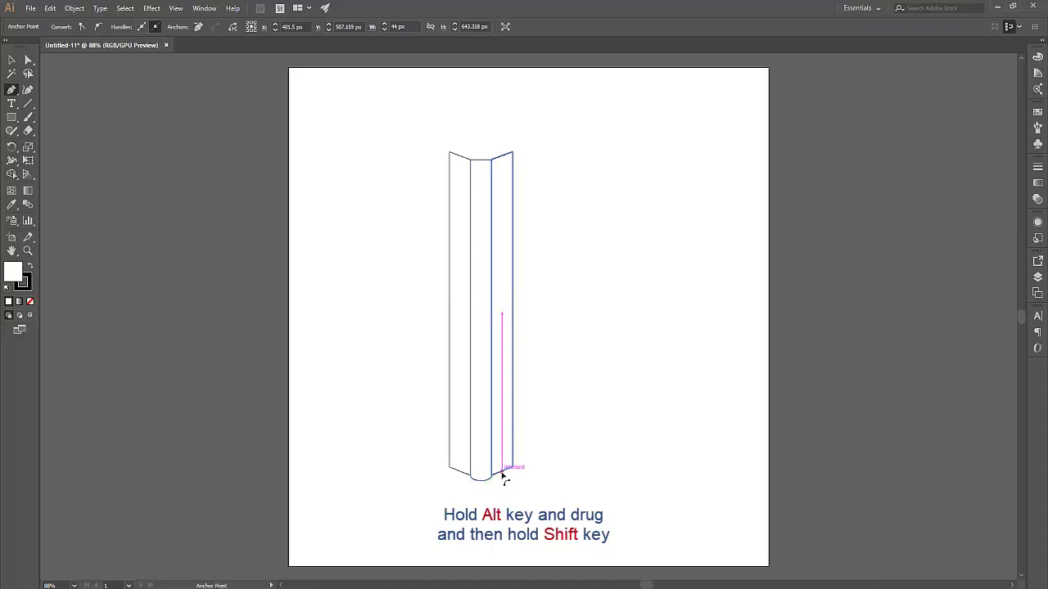
{"action": "left_click_drag", "start_coordinate": [503, 474], "coordinate": [504, 481]}
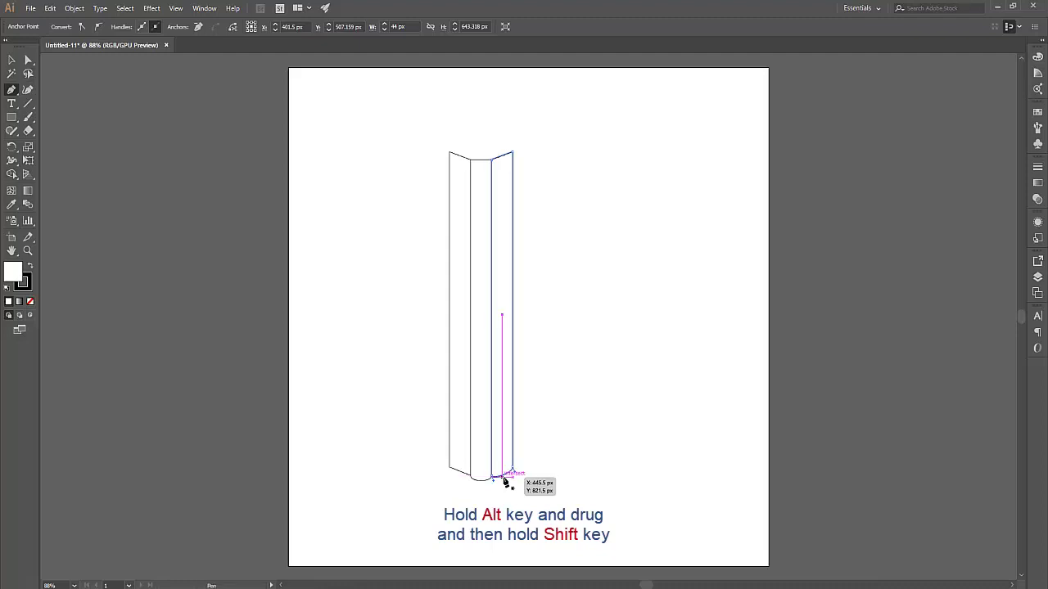
{"action": "left_click_drag", "start_coordinate": [505, 484], "coordinate": [461, 480]}
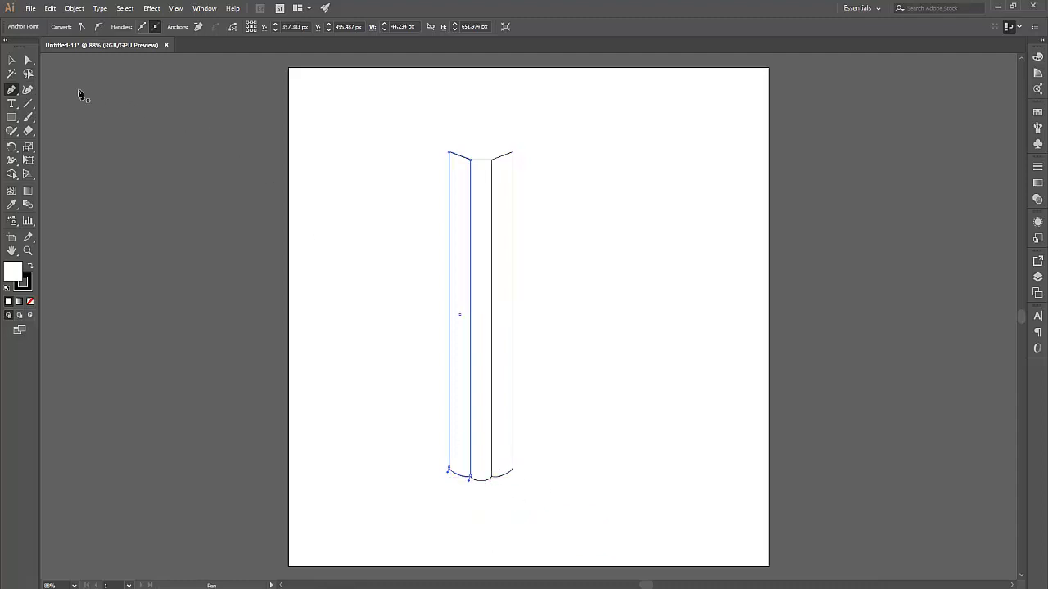
{"action": "left_click", "coordinate": [11, 61]}
{"action": "left_click", "coordinate": [396, 277]}
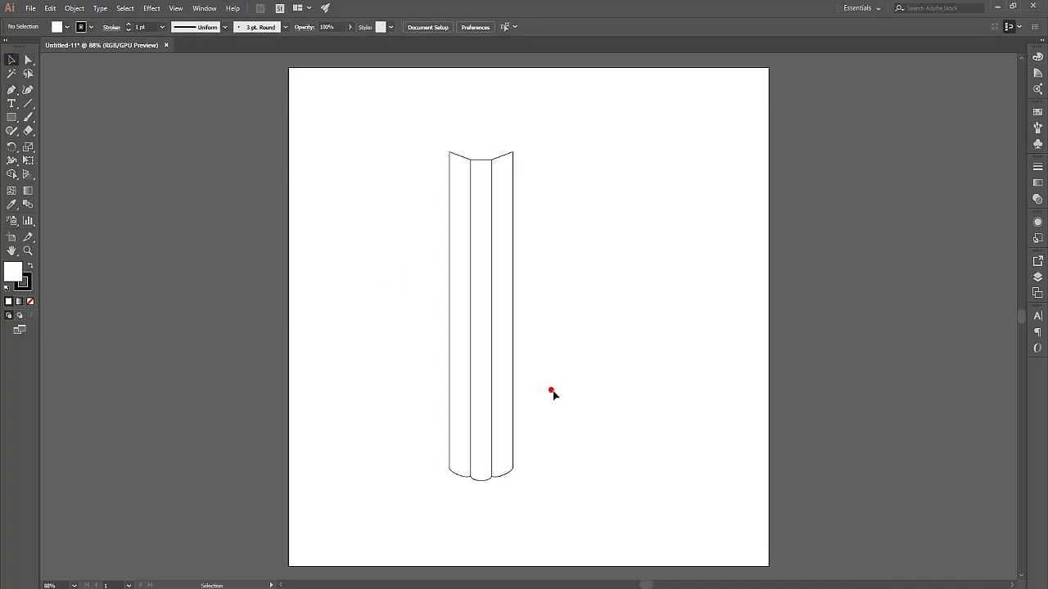
{"action": "left_click", "coordinate": [514, 497]}
- Draw a closed six-point hexagon across the top corners of the three strips
{"action": "left_click", "coordinate": [12, 89]}
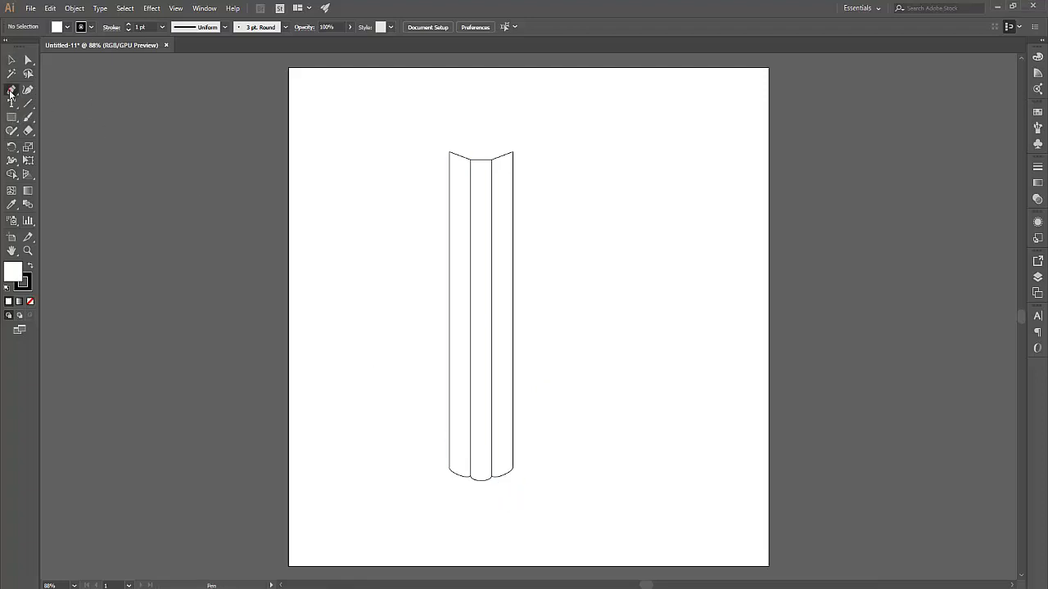
{"action": "left_click", "coordinate": [450, 153]}
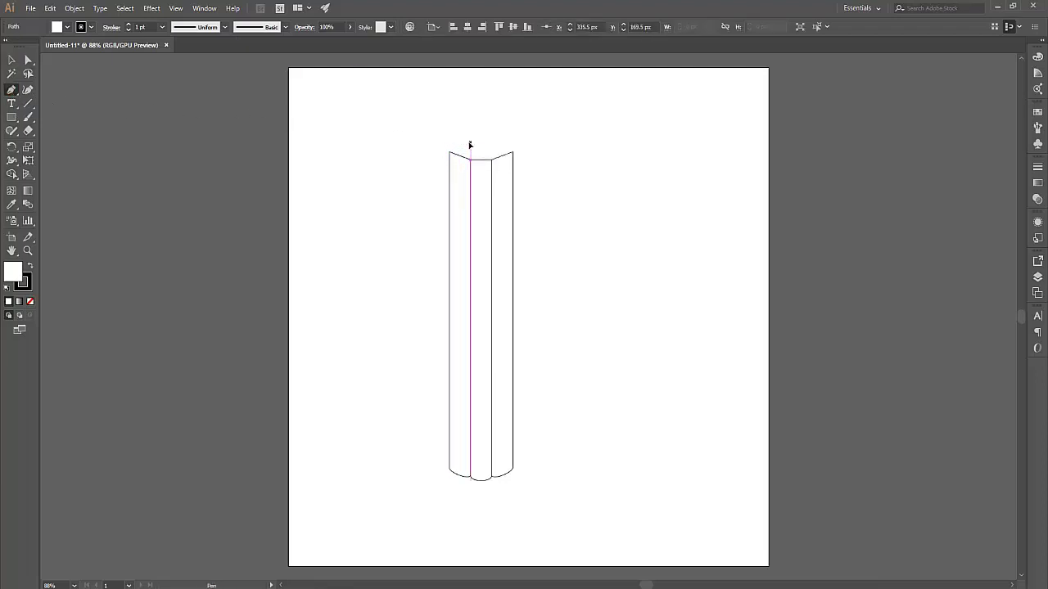
{"action": "left_click", "coordinate": [470, 143]}
{"action": "left_click", "coordinate": [491, 145]}
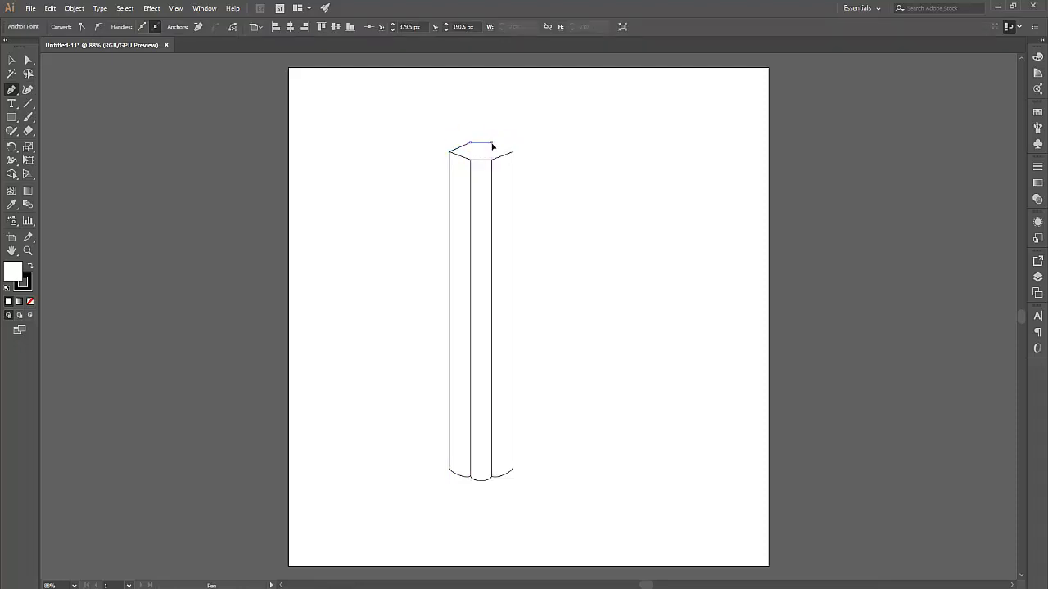
{"action": "left_click", "coordinate": [512, 154]}
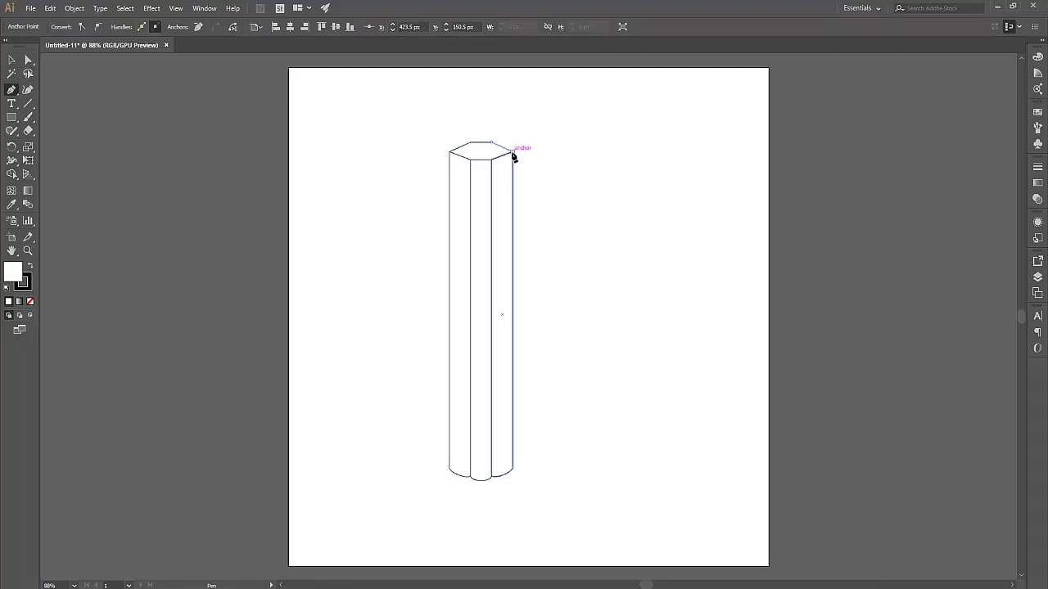
{"action": "left_click", "coordinate": [491, 162]}
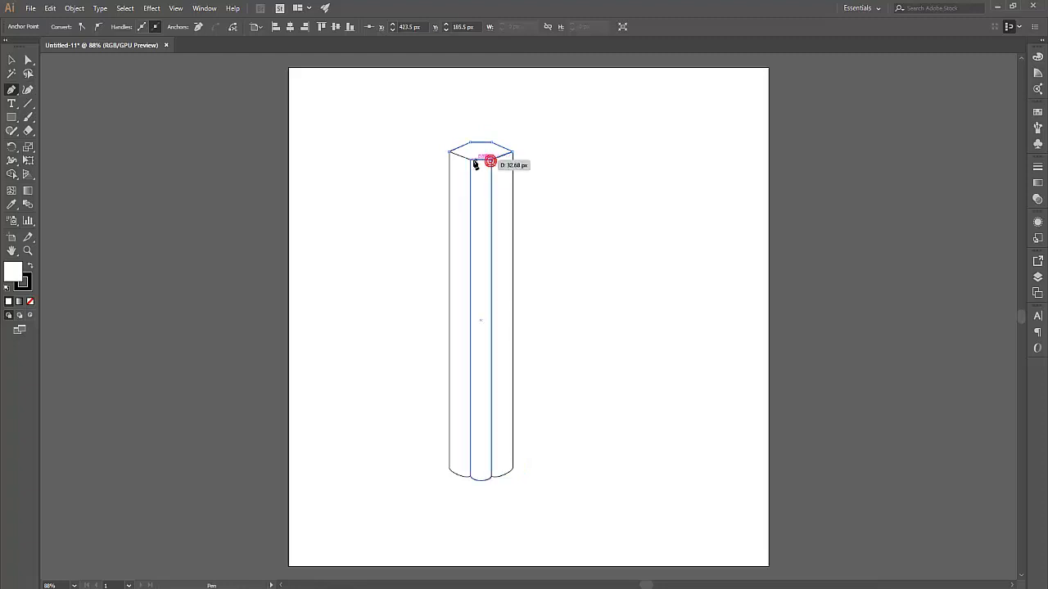
{"action": "left_click", "coordinate": [470, 161]}
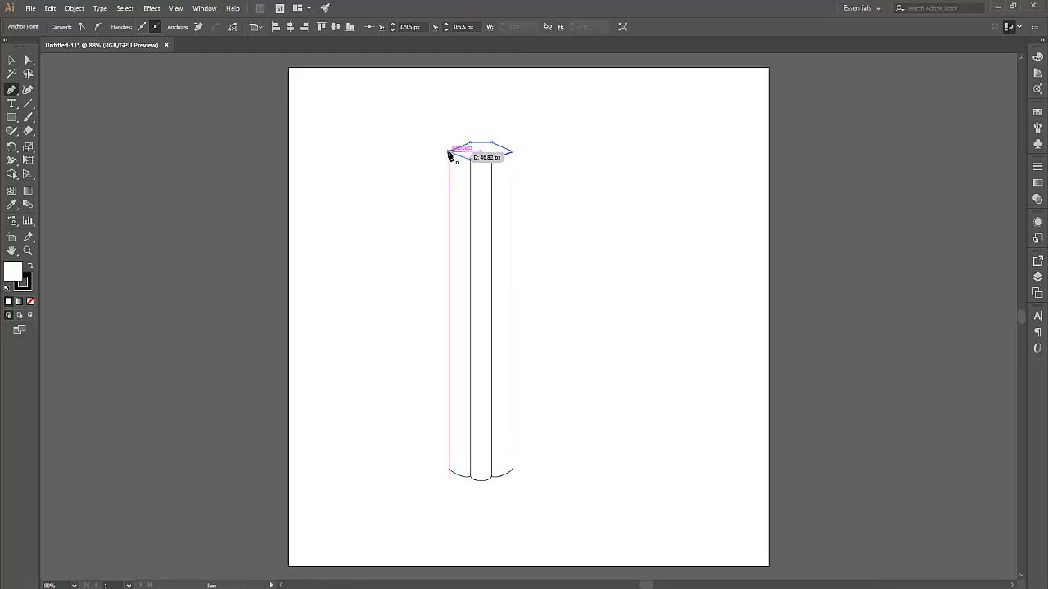
{"action": "left_click", "coordinate": [448, 152]}
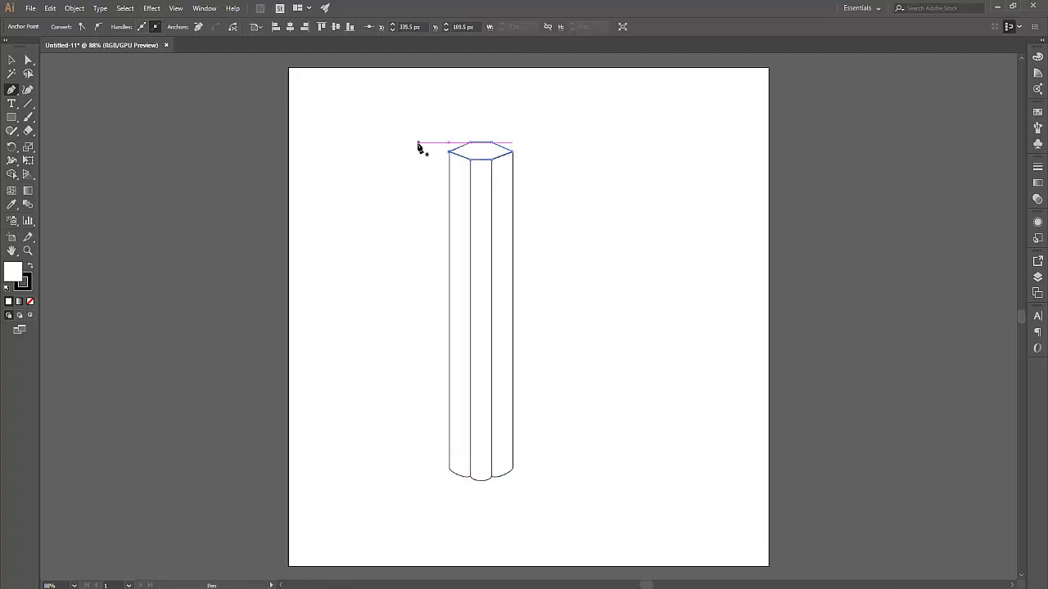
{"action": "left_click", "coordinate": [11, 60]}
{"action": "left_click", "coordinate": [410, 178]}
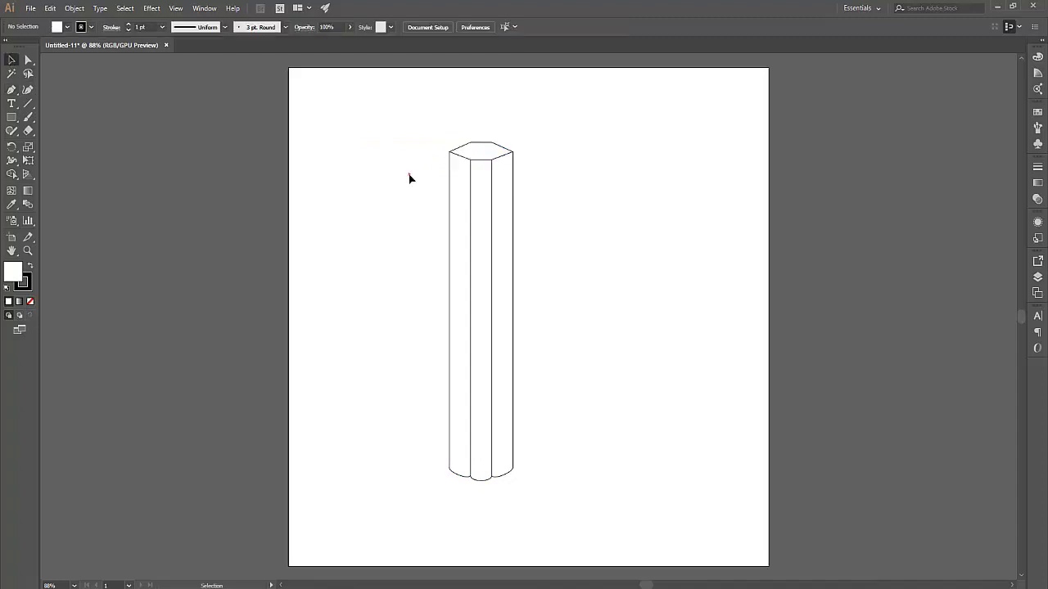
{"action": "left_click", "coordinate": [12, 117]}
- Draw a small 35 × 14 px oval, move it onto the hexagon top, and fill it black
{"action": "left_click", "coordinate": [60, 144]}
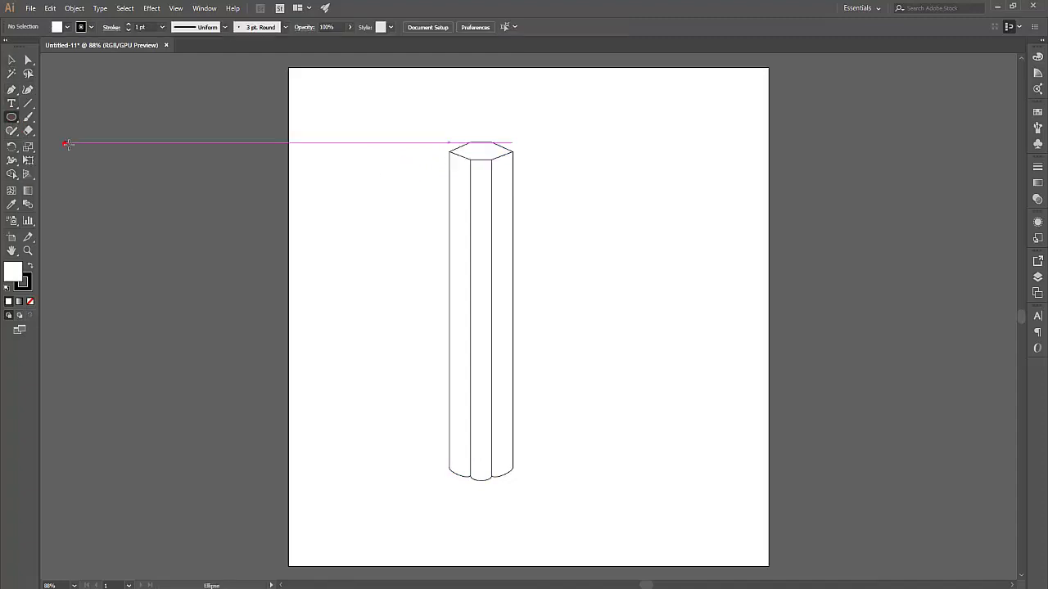
{"action": "left_click_drag", "start_coordinate": [559, 177], "coordinate": [576, 181]}
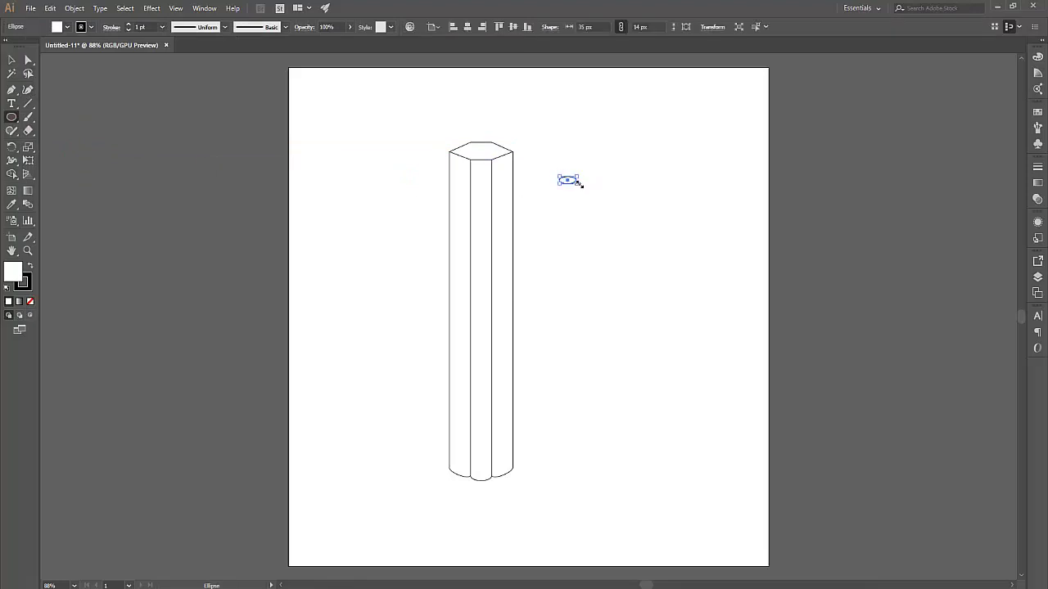
{"action": "left_click", "coordinate": [12, 60]}
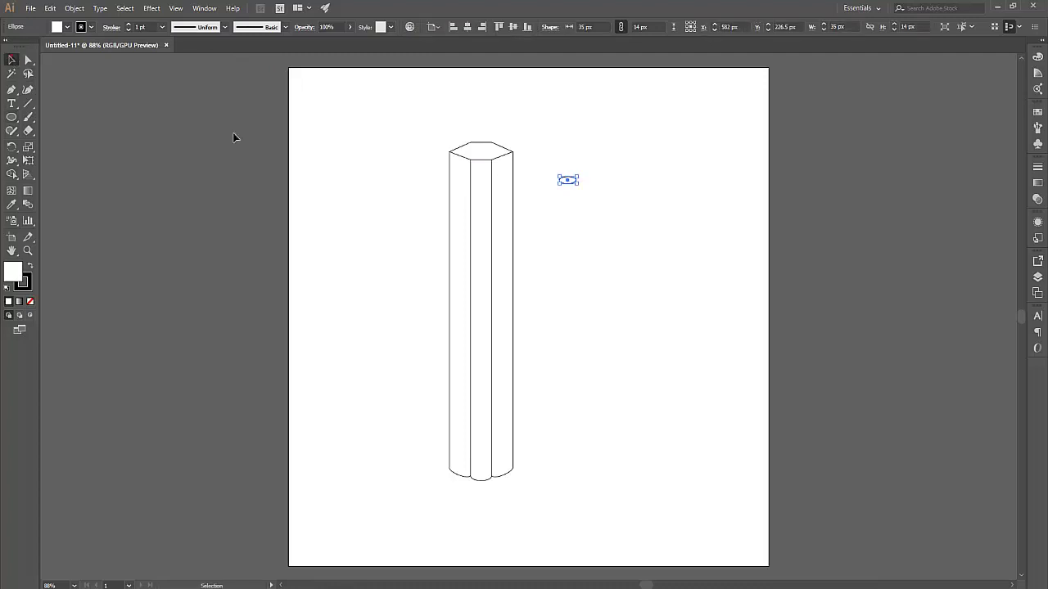
{"action": "left_click", "coordinate": [559, 216]}
{"action": "left_click_drag", "start_coordinate": [570, 181], "coordinate": [483, 158]}
{"action": "left_click", "coordinate": [601, 181]}
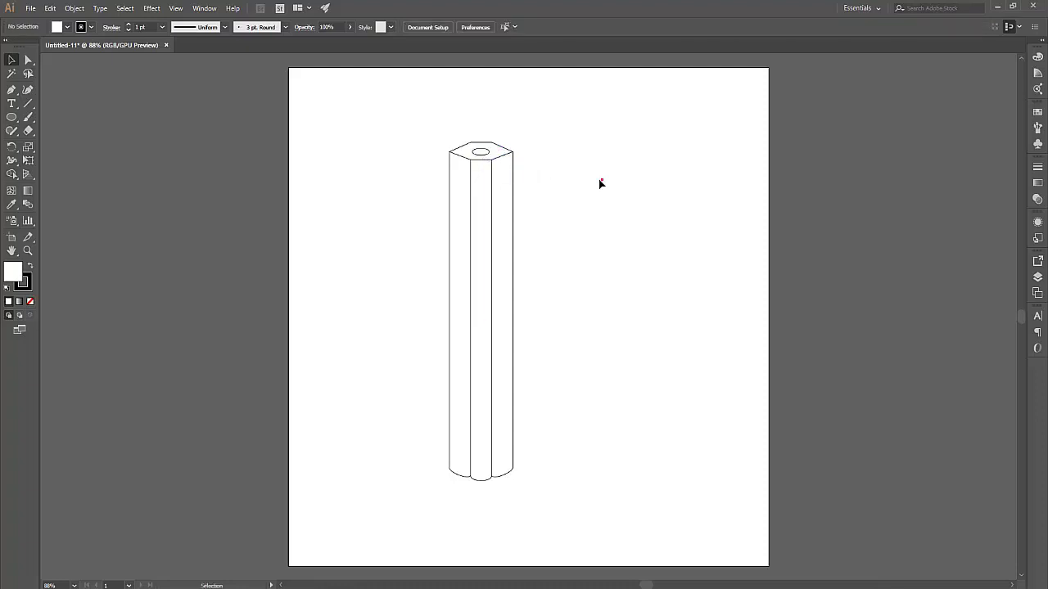
{"action": "left_click", "coordinate": [480, 154]}
{"action": "left_click", "coordinate": [57, 27]}
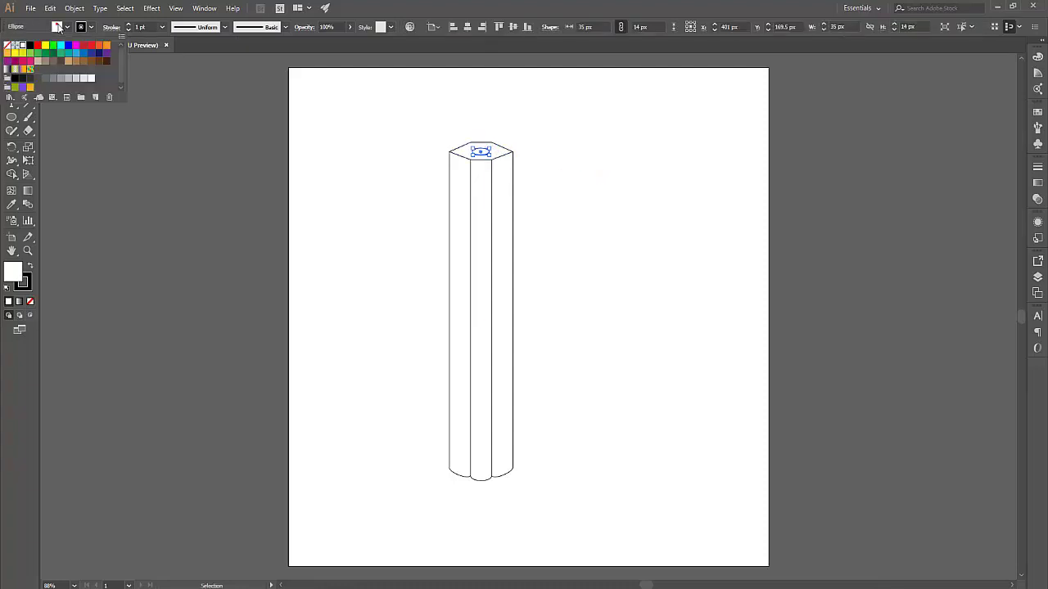
{"action": "left_click", "coordinate": [31, 45]}
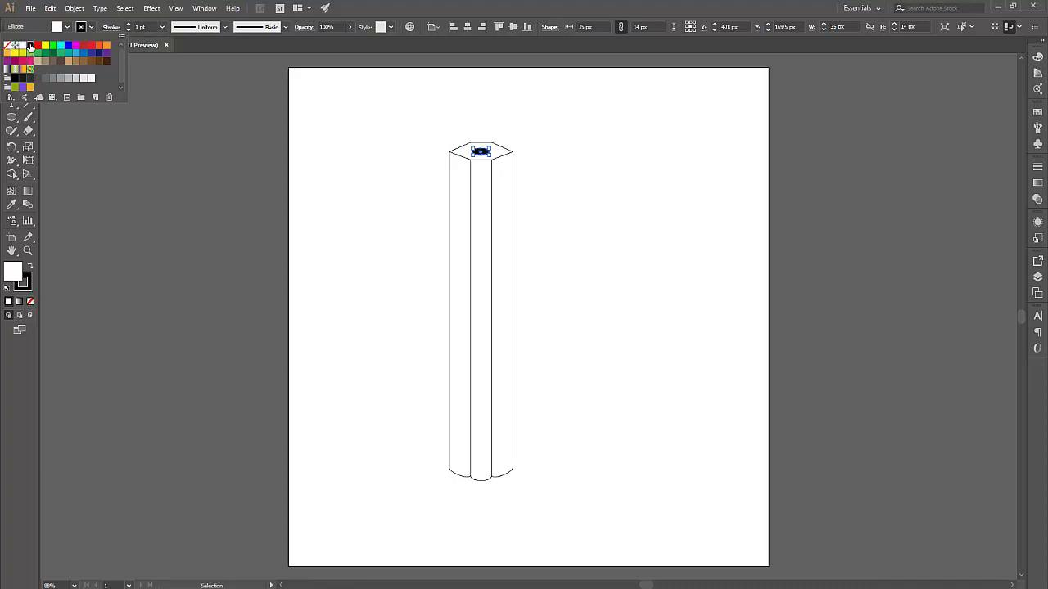
{"action": "left_click", "coordinate": [533, 168]}
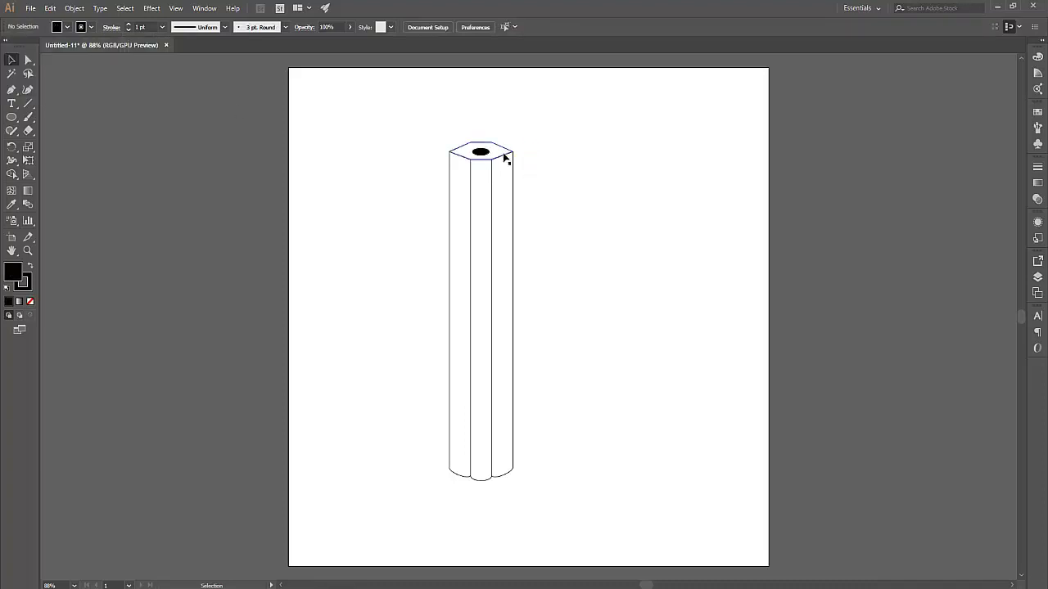
- Fill the hexagonal top face with tan
{"action": "left_click", "coordinate": [502, 156]}
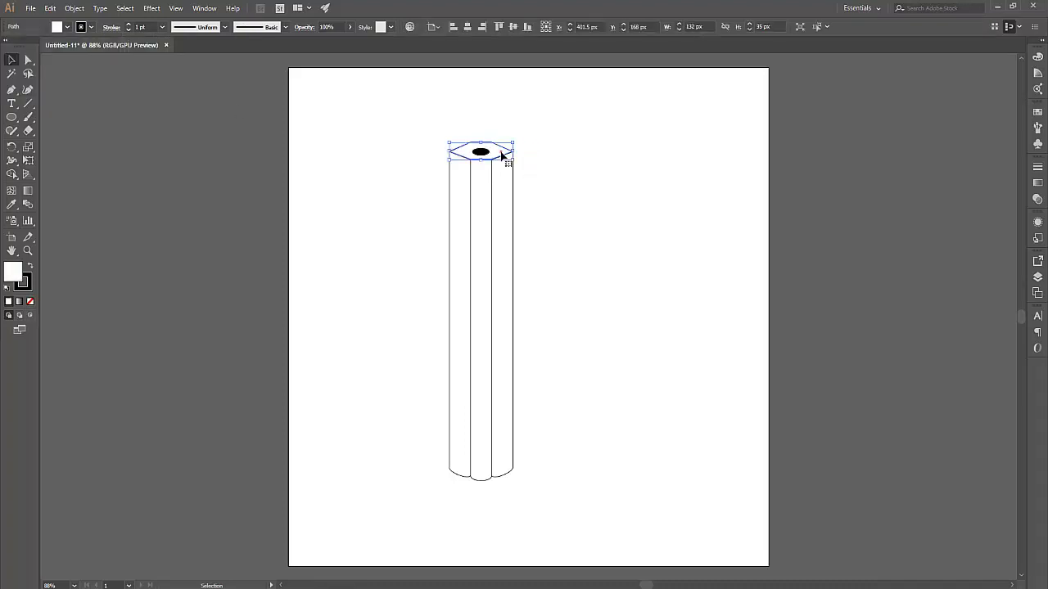
{"action": "left_click", "coordinate": [68, 28]}
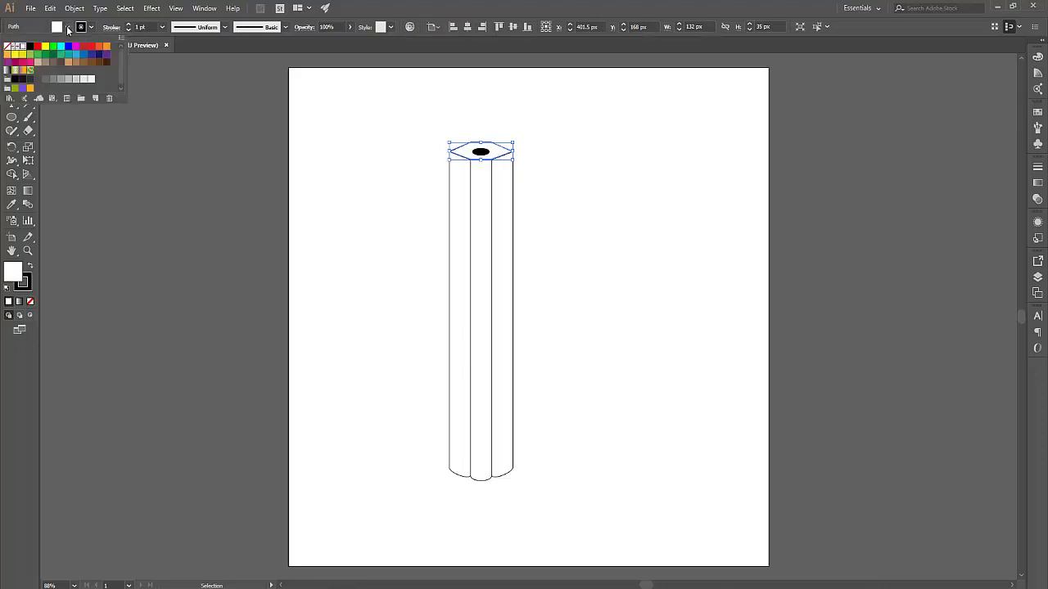
{"action": "left_click", "coordinate": [36, 64]}
{"action": "left_click", "coordinate": [596, 227]}
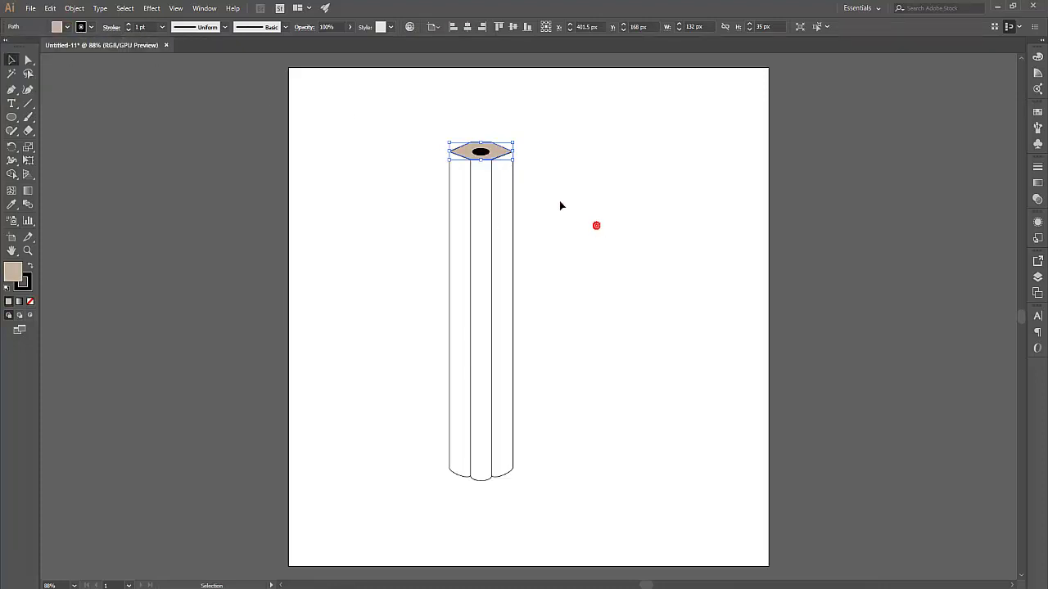
{"action": "left_click", "coordinate": [555, 199]}
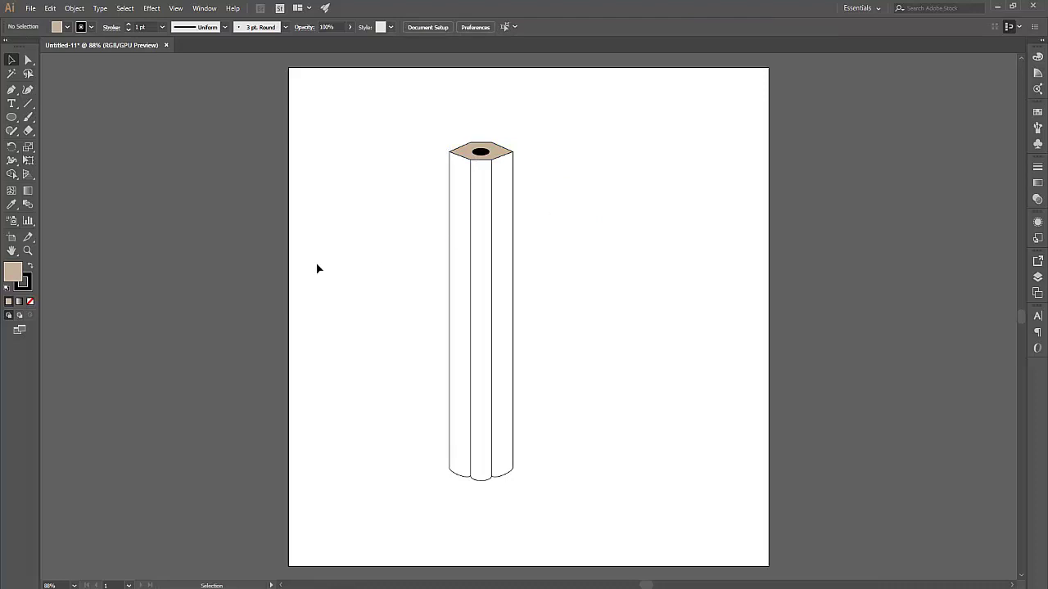
- Draw a closed triangular tip from a point below the body to its bottom corners
{"action": "left_click", "coordinate": [12, 90]}
{"action": "left_click", "coordinate": [481, 529]}
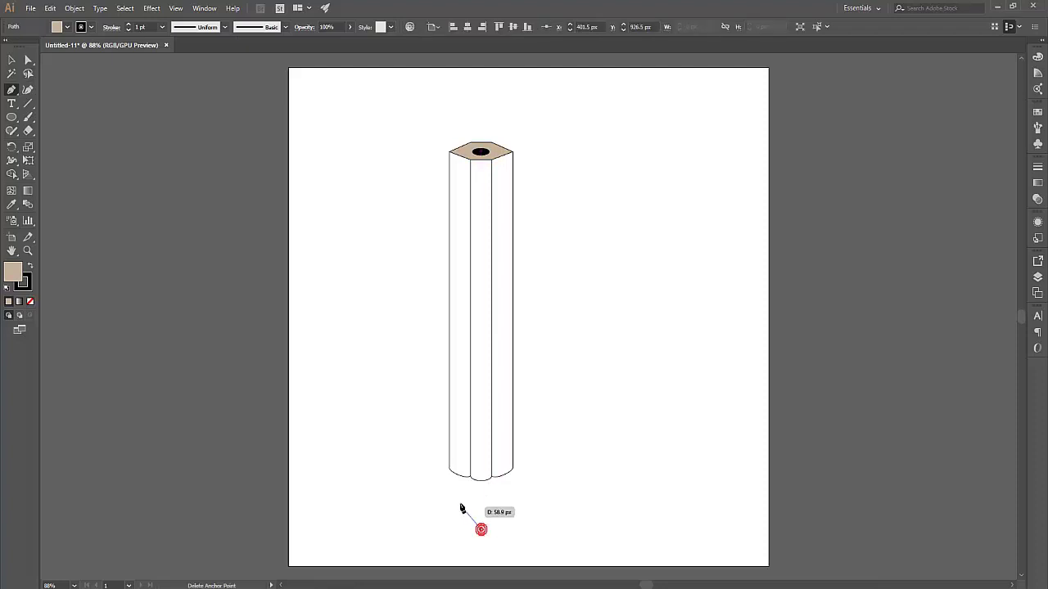
{"action": "left_click", "coordinate": [449, 469]}
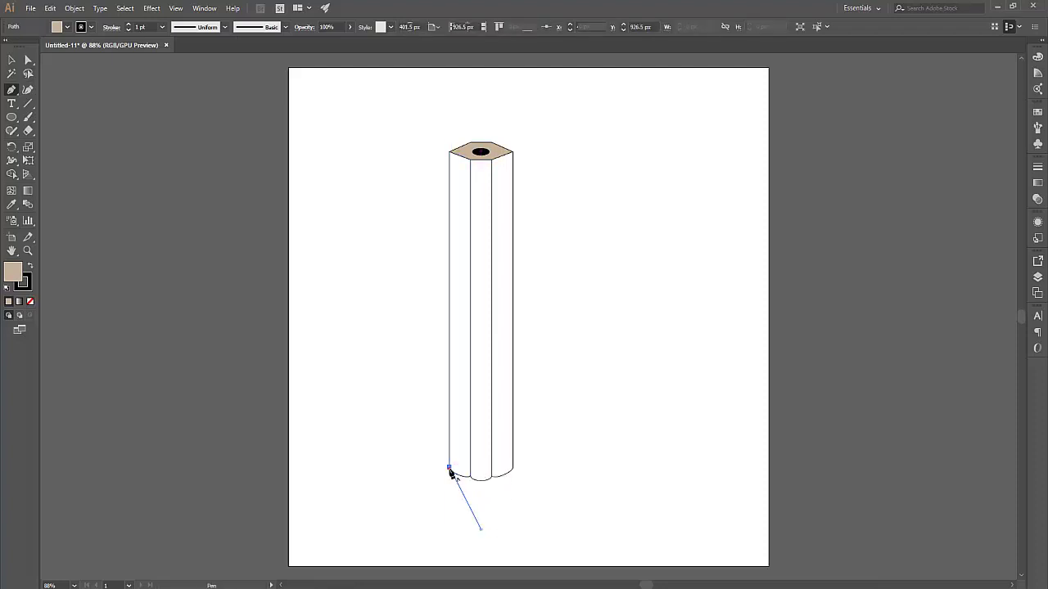
{"action": "left_click", "coordinate": [513, 470]}
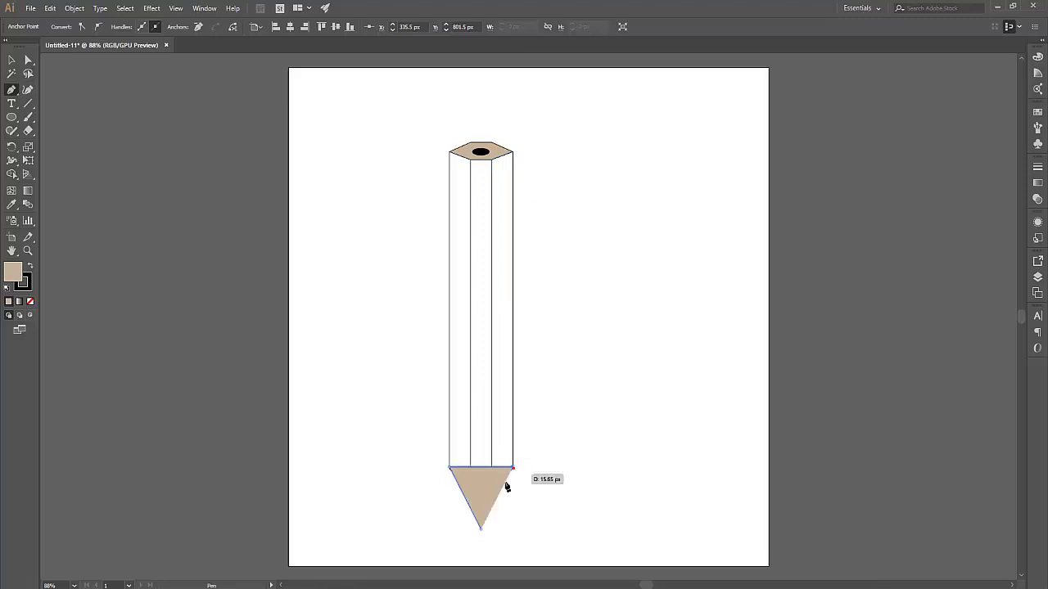
{"action": "left_click", "coordinate": [481, 529]}
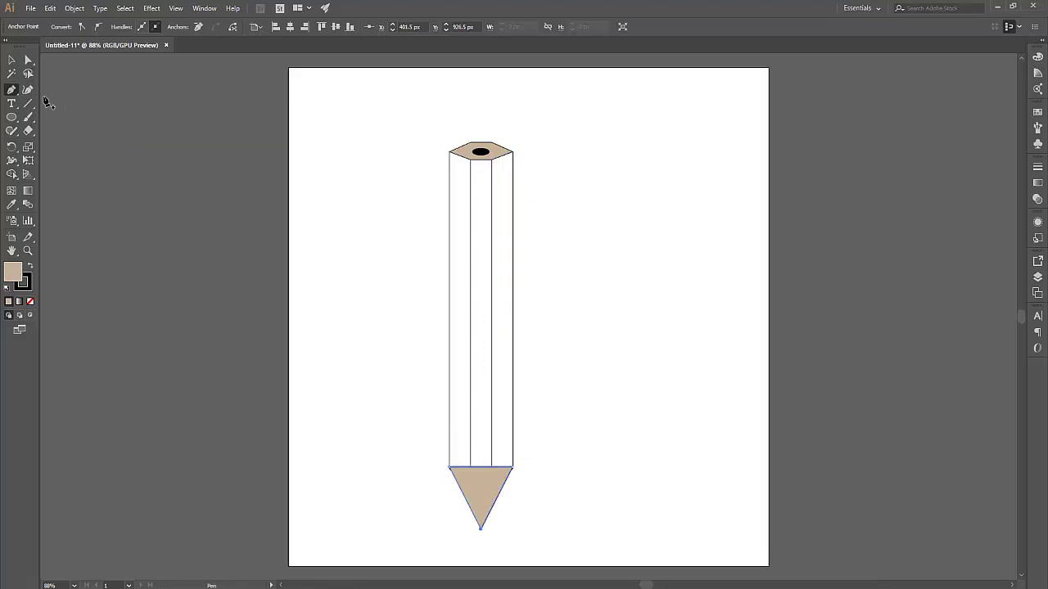
{"action": "left_click", "coordinate": [11, 60]}
{"action": "left_click", "coordinate": [358, 358]}
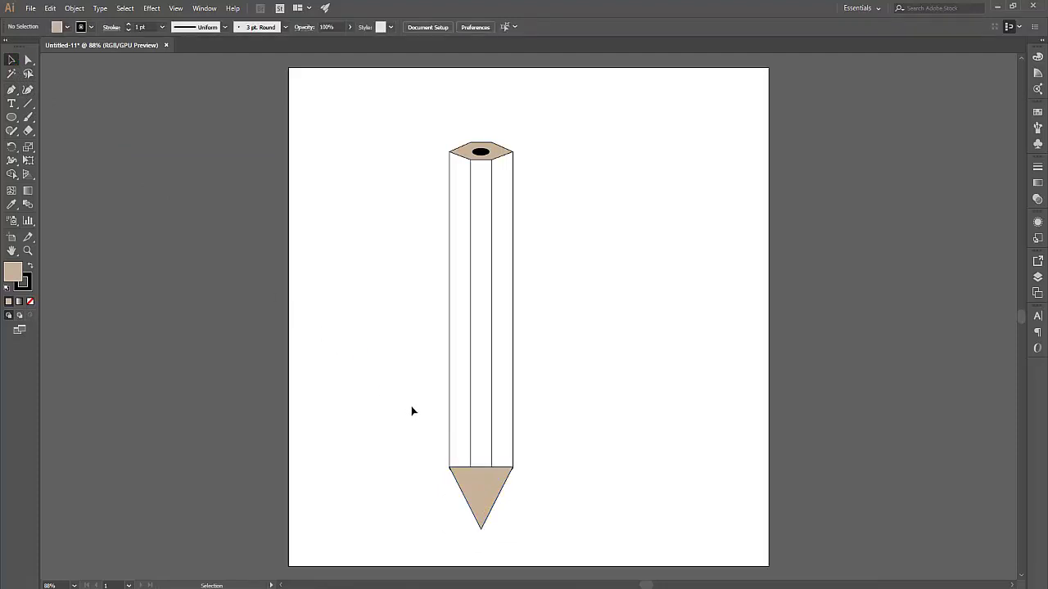
{"action": "left_click", "coordinate": [12, 118]}
- Draw a 48 × 48 px circle beside the tip and fill it black
{"action": "left_click_drag", "start_coordinate": [571, 449], "coordinate": [587, 470]}
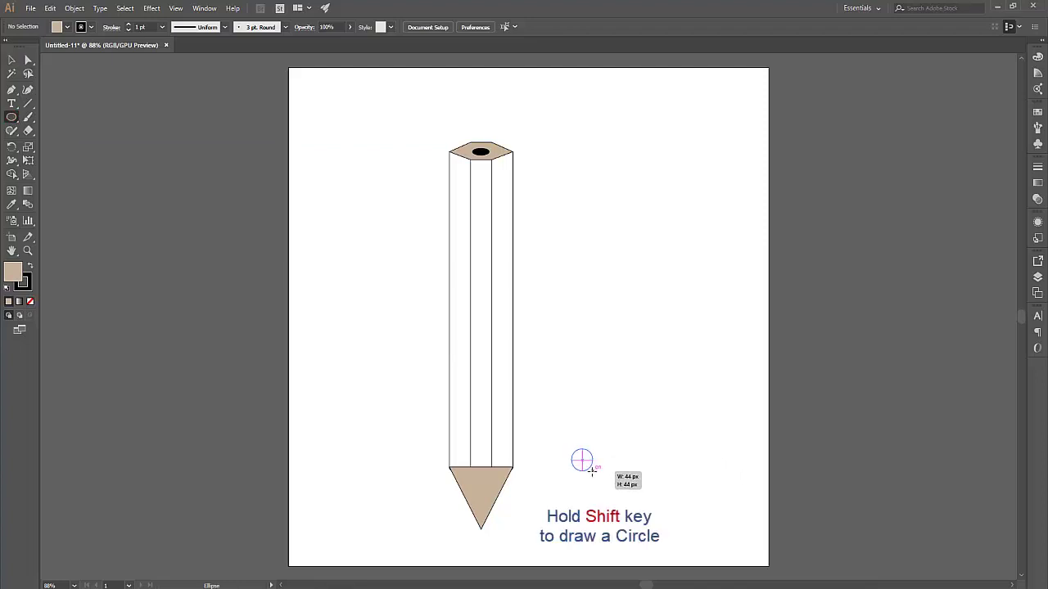
{"action": "left_click_drag", "start_coordinate": [587, 469], "coordinate": [595, 475]}
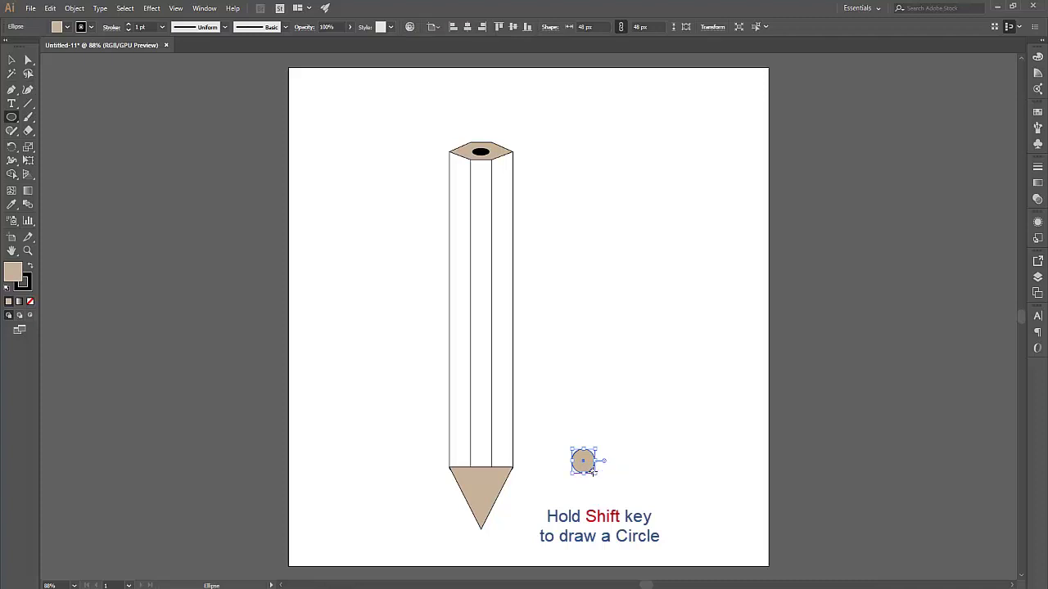
{"action": "left_click", "coordinate": [55, 27]}
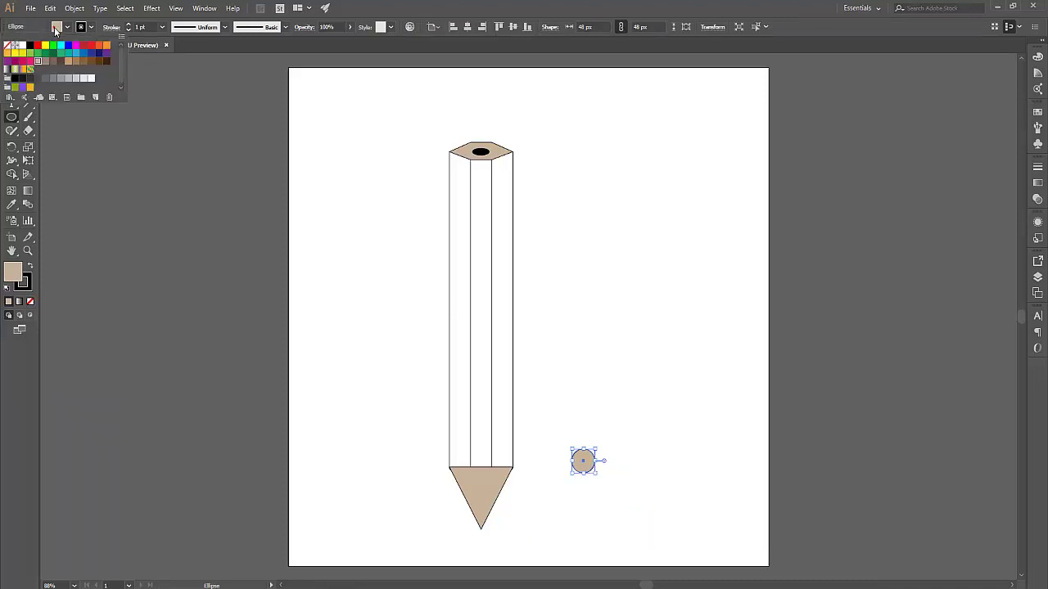
{"action": "left_click", "coordinate": [30, 46]}
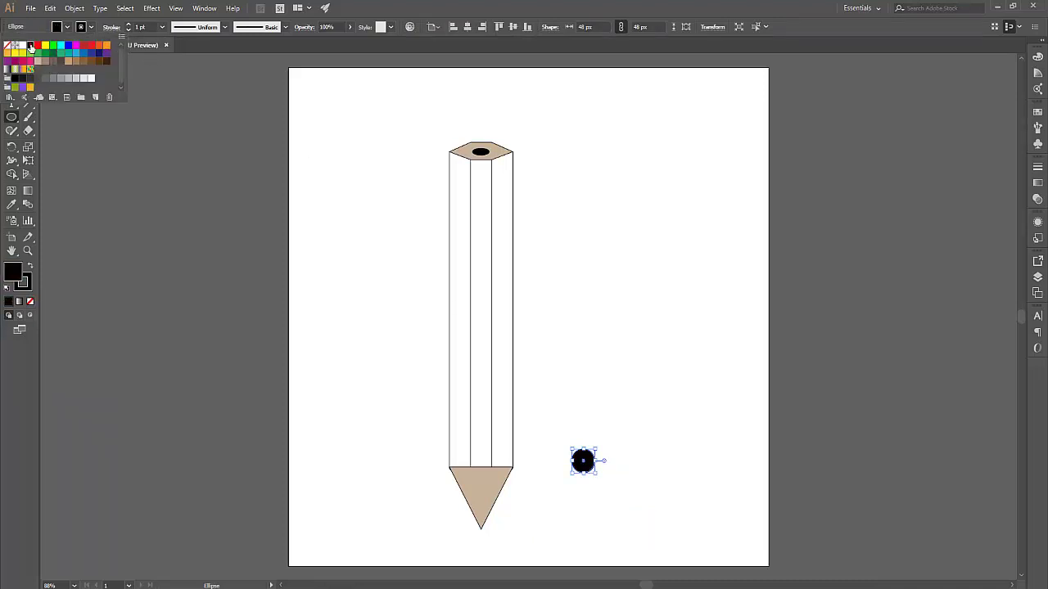
{"action": "left_click", "coordinate": [55, 27]}
{"action": "left_click", "coordinate": [11, 59]}
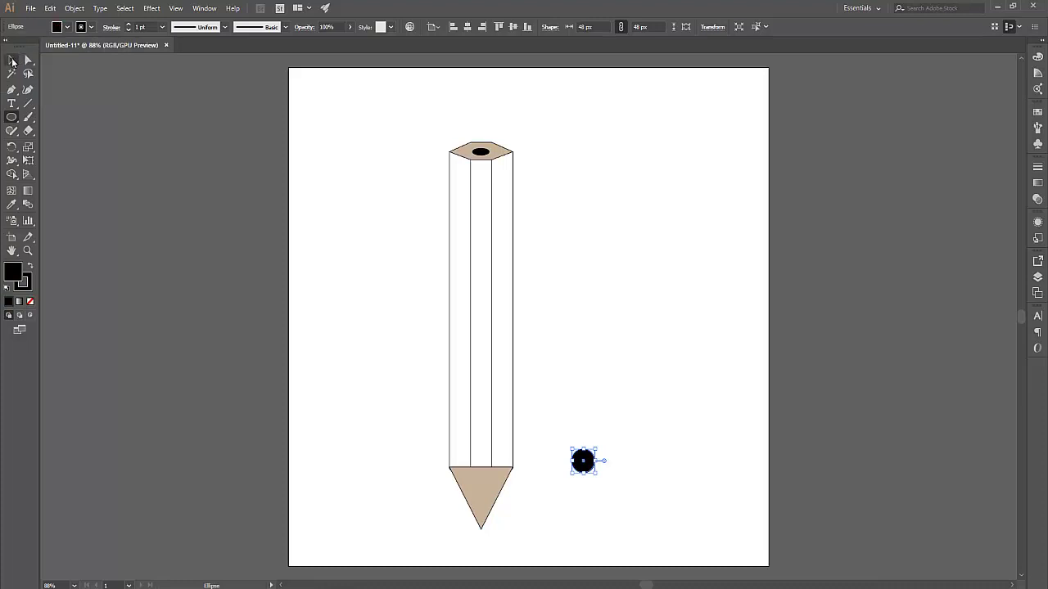
{"action": "left_click", "coordinate": [688, 537]}
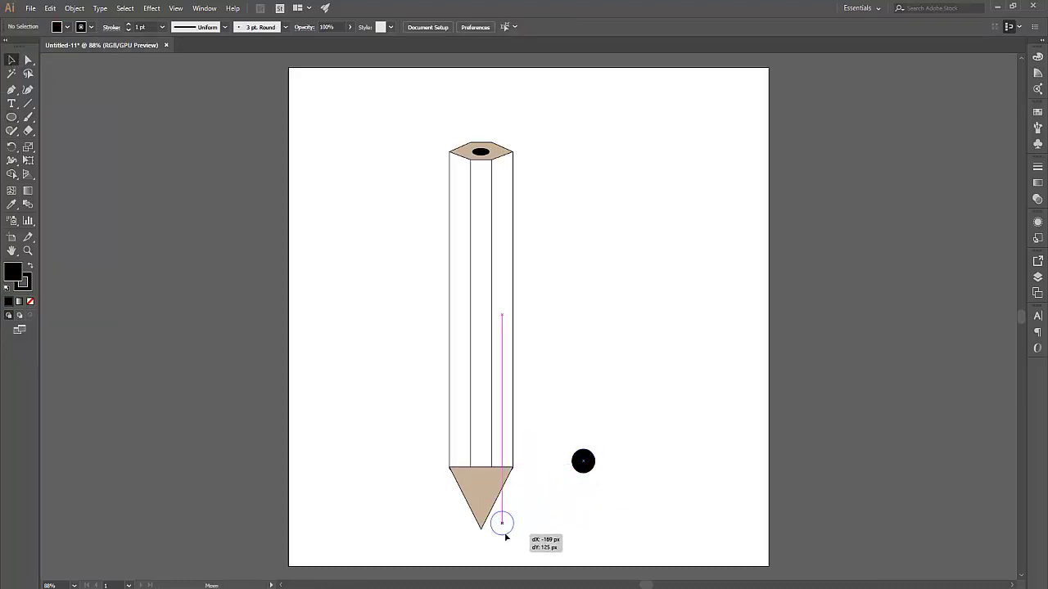
- Move the black circle onto the pencil point and trim its outer part with Shape Builder
{"action": "mouse_move", "coordinate": [570, 492]}
{"action": "left_mouse_down"}
{"action": "mouse_move", "coordinate": [485, 542]}
{"action": "mouse_move", "coordinate": [436, 496]}
{"action": "left_mouse_up"}
{"action": "left_click", "coordinate": [532, 504]}
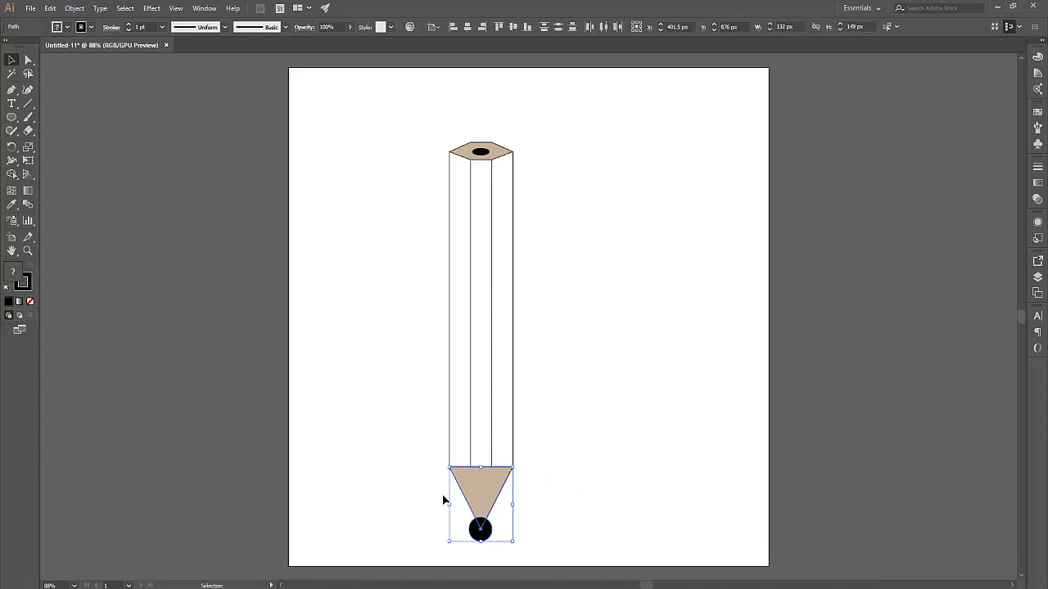
{"action": "left_click", "coordinate": [12, 174]}
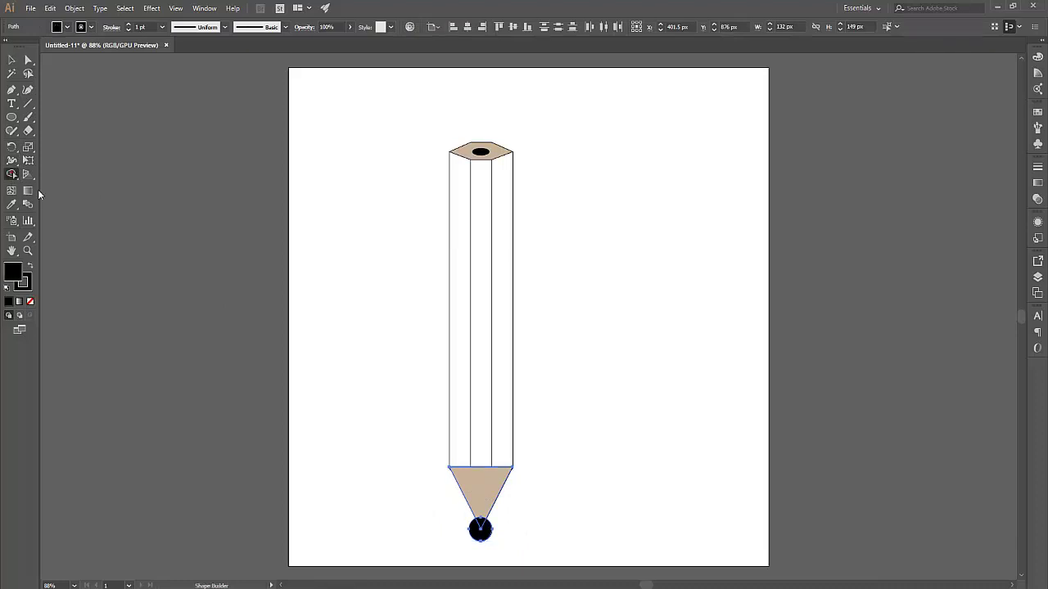
{"action": "left_click", "coordinate": [485, 533], "text": "alt"}
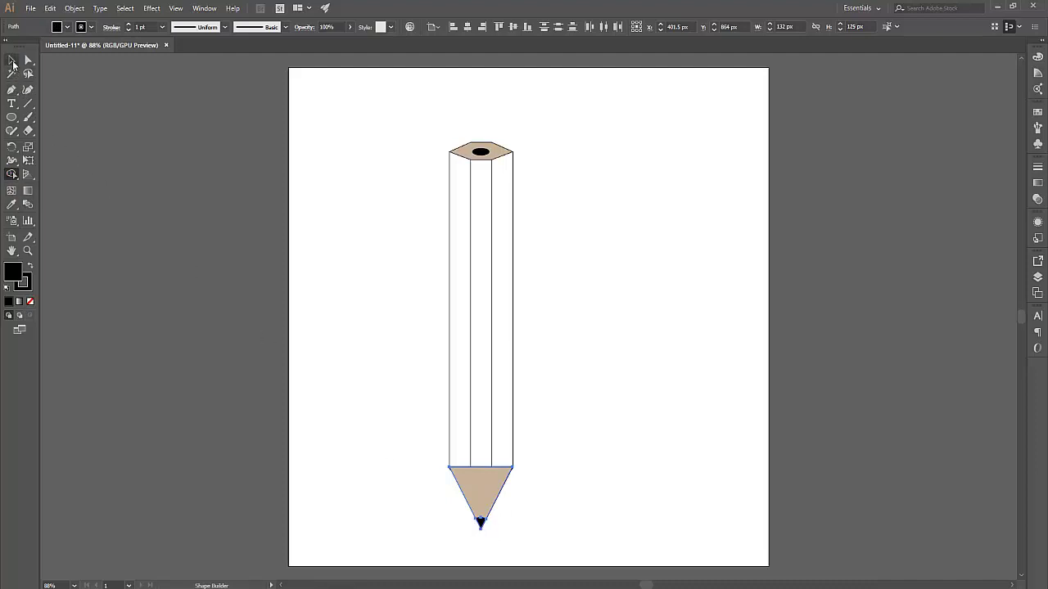
{"action": "left_click", "coordinate": [11, 59]}
{"action": "left_click", "coordinate": [595, 482]}
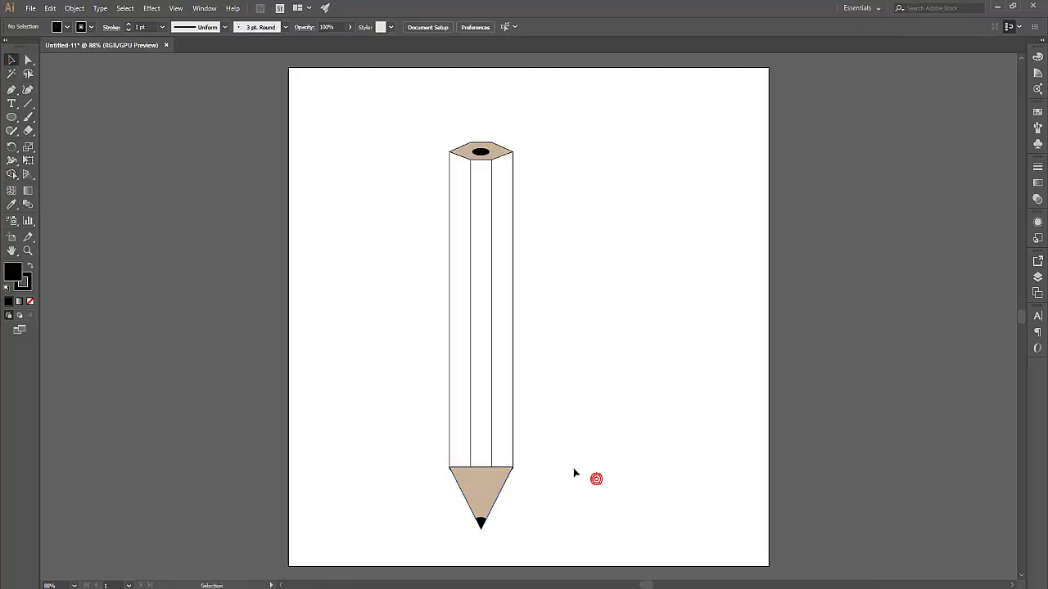
- Select the body and tip, then Shape Builder-fill the left, middle and right columns black
{"action": "left_click_drag", "start_coordinate": [551, 417], "coordinate": [433, 496]}
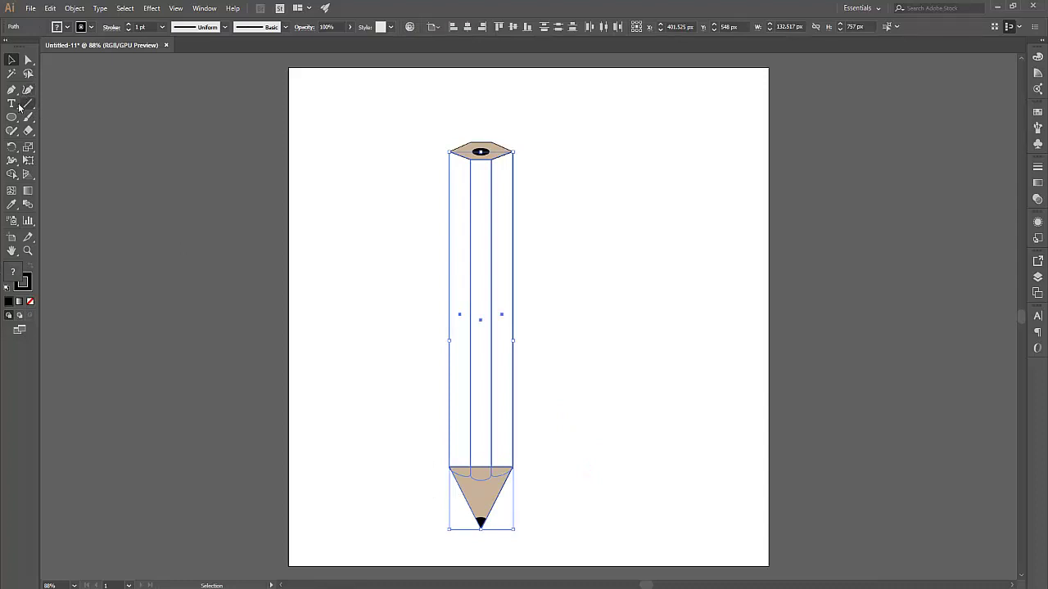
{"action": "left_click", "coordinate": [12, 174]}
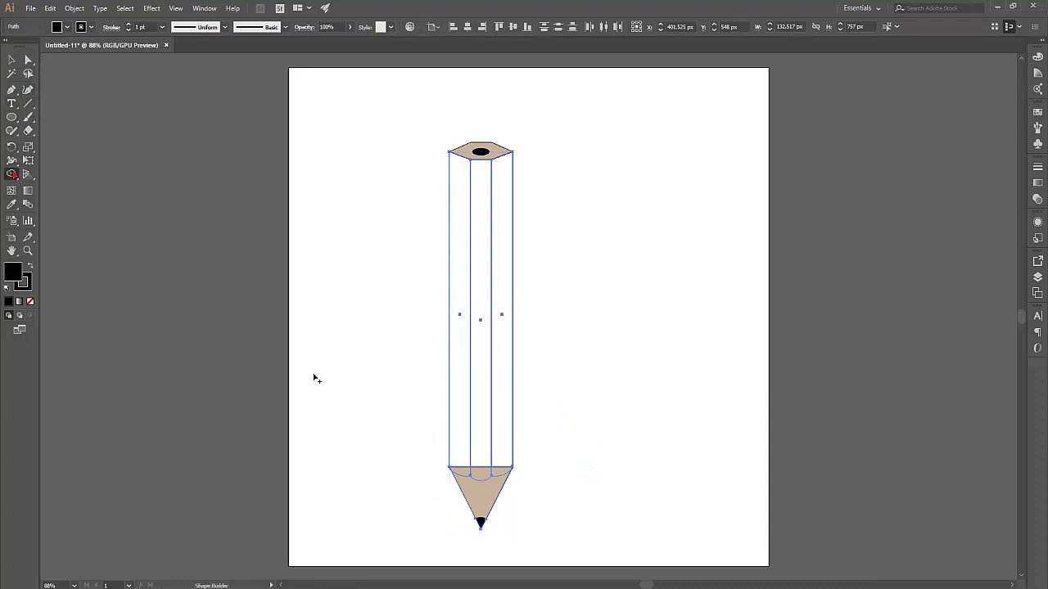
{"action": "left_click", "coordinate": [461, 463]}
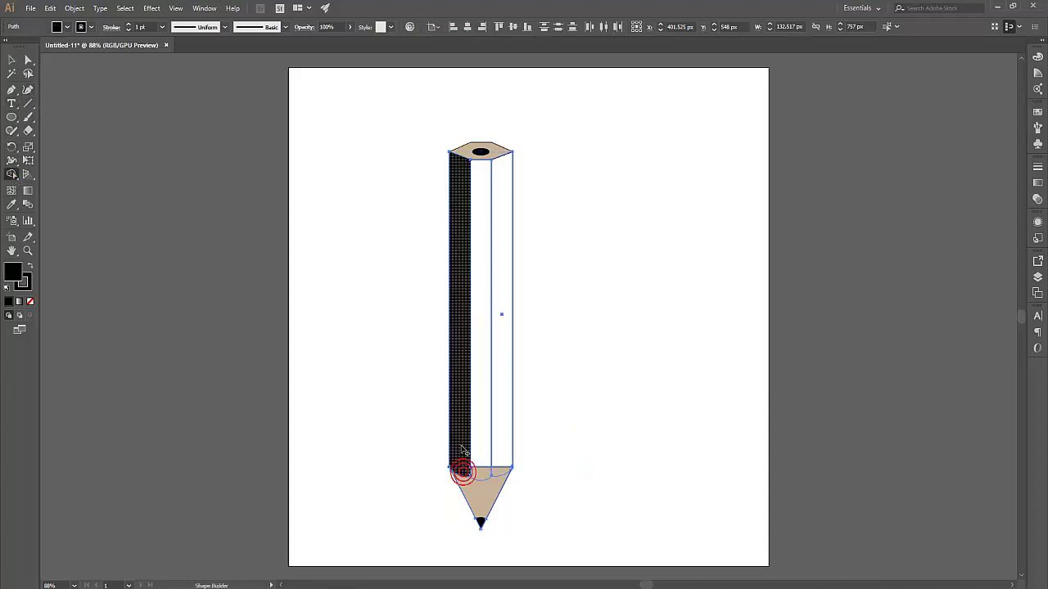
{"action": "left_click", "coordinate": [481, 462]}
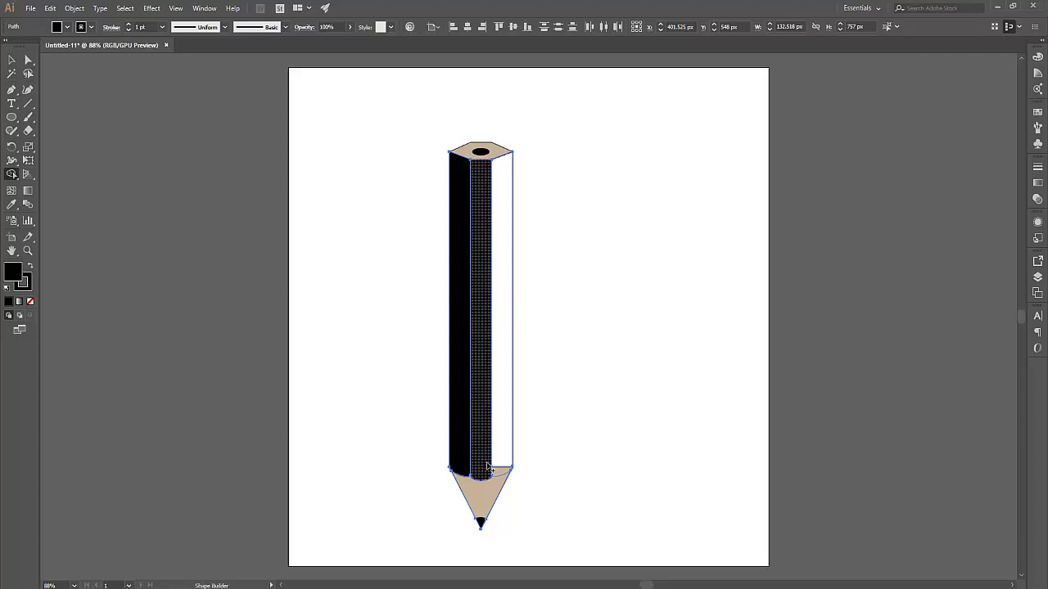
{"action": "left_click", "coordinate": [498, 472]}
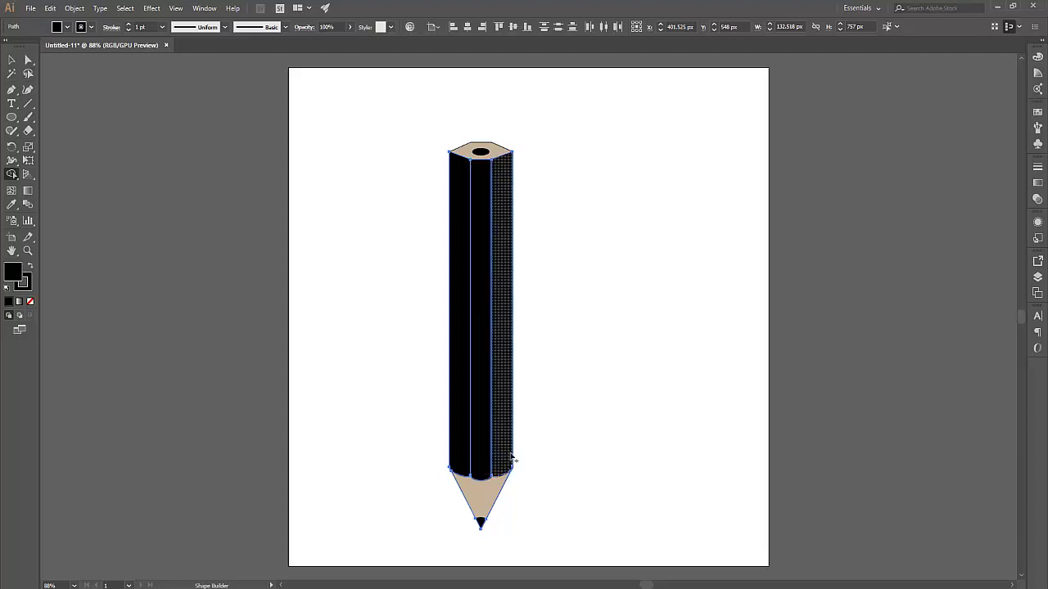
{"action": "left_click", "coordinate": [11, 59]}
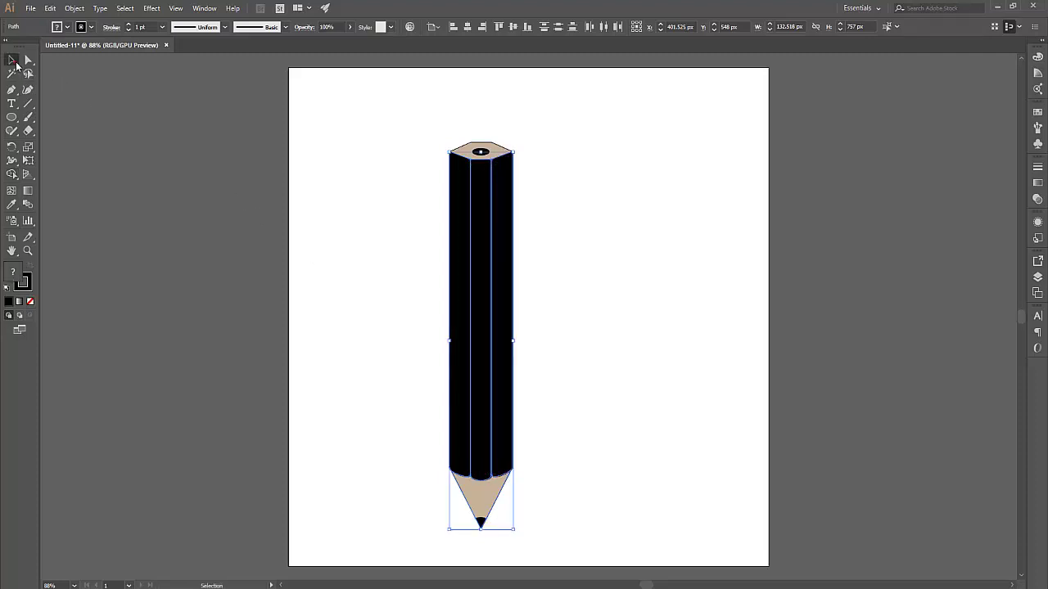
{"action": "left_click", "coordinate": [536, 297]}
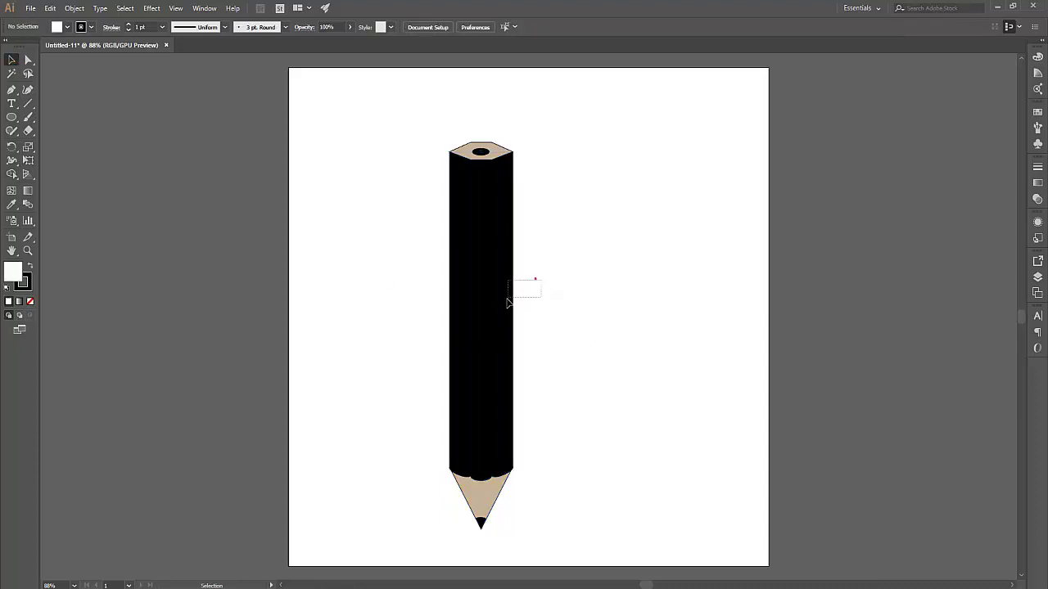
{"action": "left_click", "coordinate": [507, 305]}
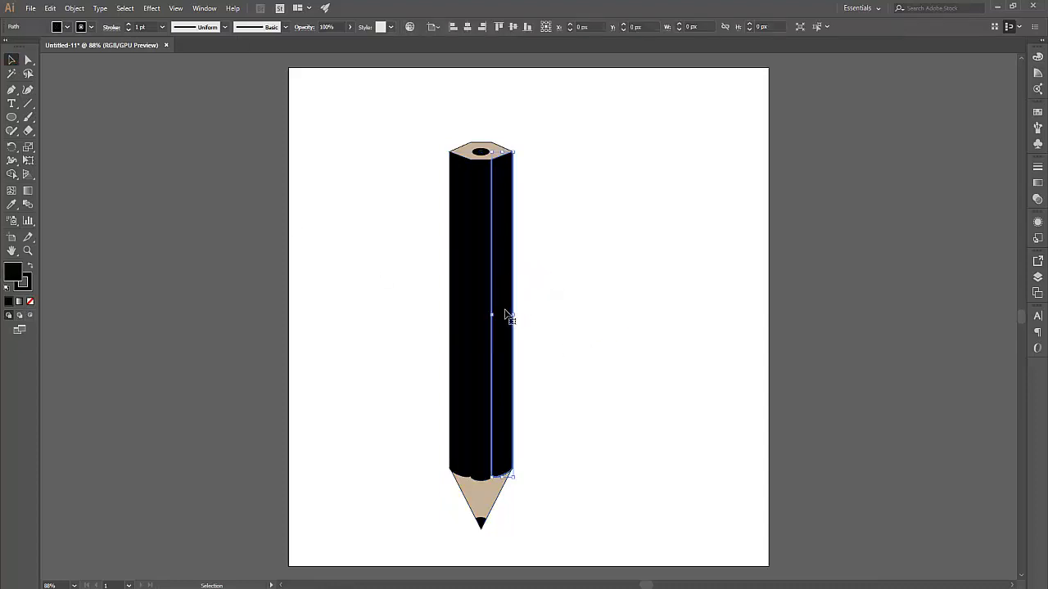
- Fill the right and left pencil columns with blue
{"action": "left_click", "coordinate": [65, 27]}
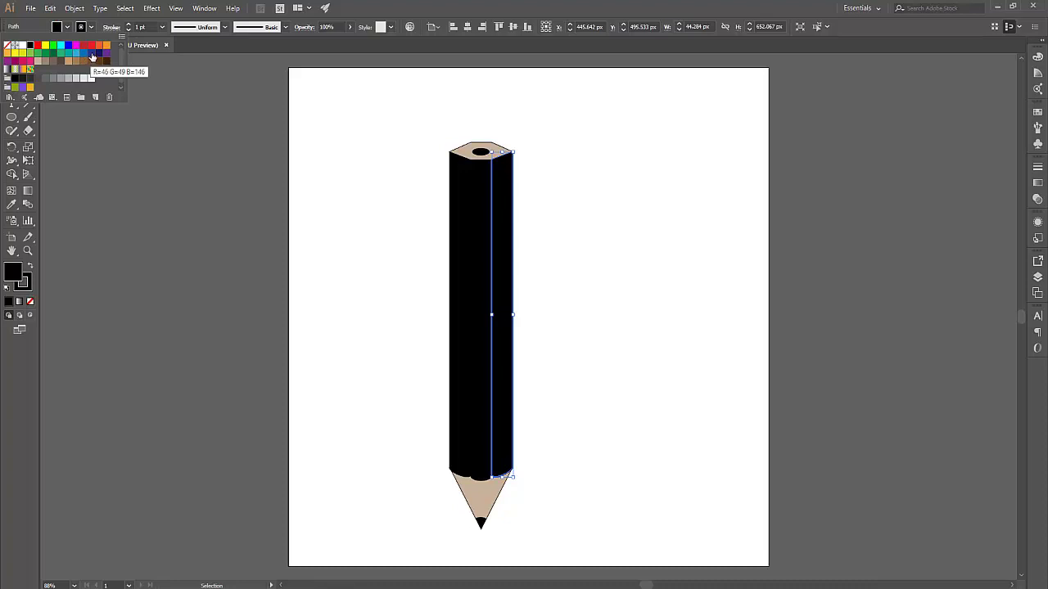
{"action": "left_click", "coordinate": [83, 54]}
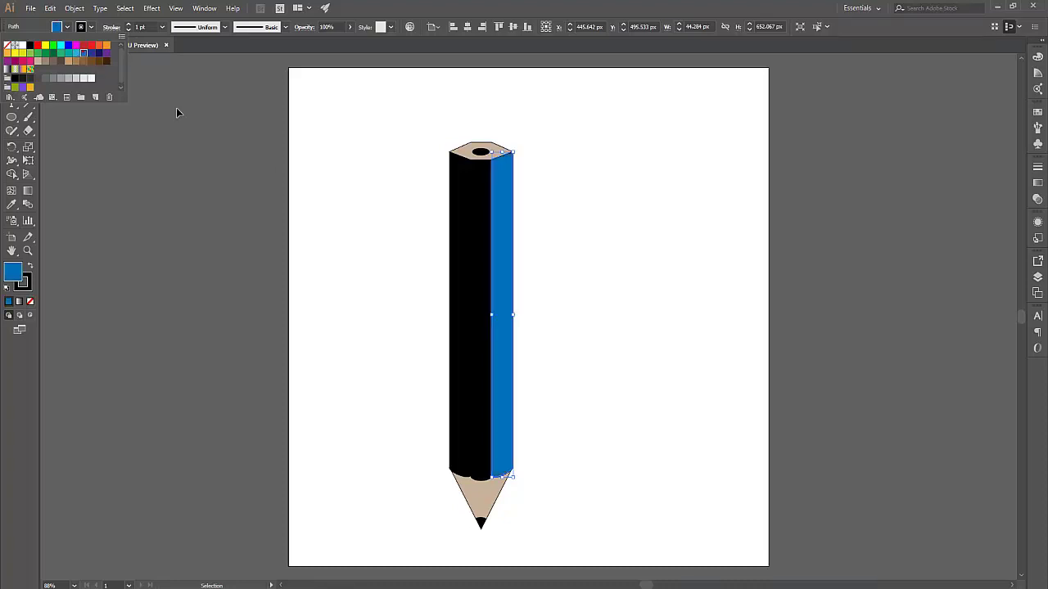
{"action": "left_click", "coordinate": [590, 289]}
{"action": "left_click", "coordinate": [449, 259]}
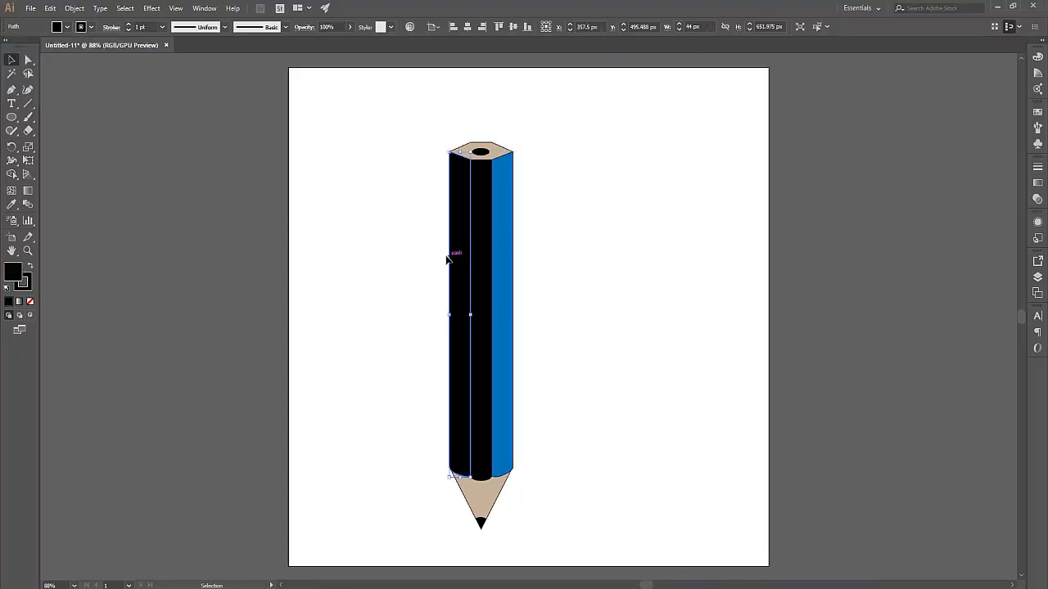
{"action": "left_click", "coordinate": [57, 27]}
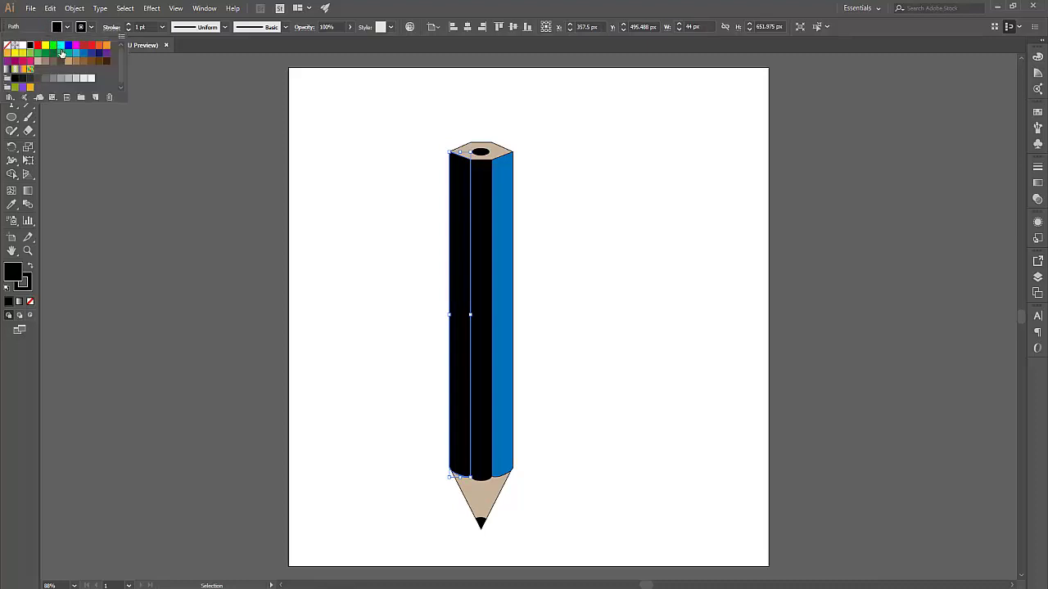
{"action": "left_click", "coordinate": [84, 57]}
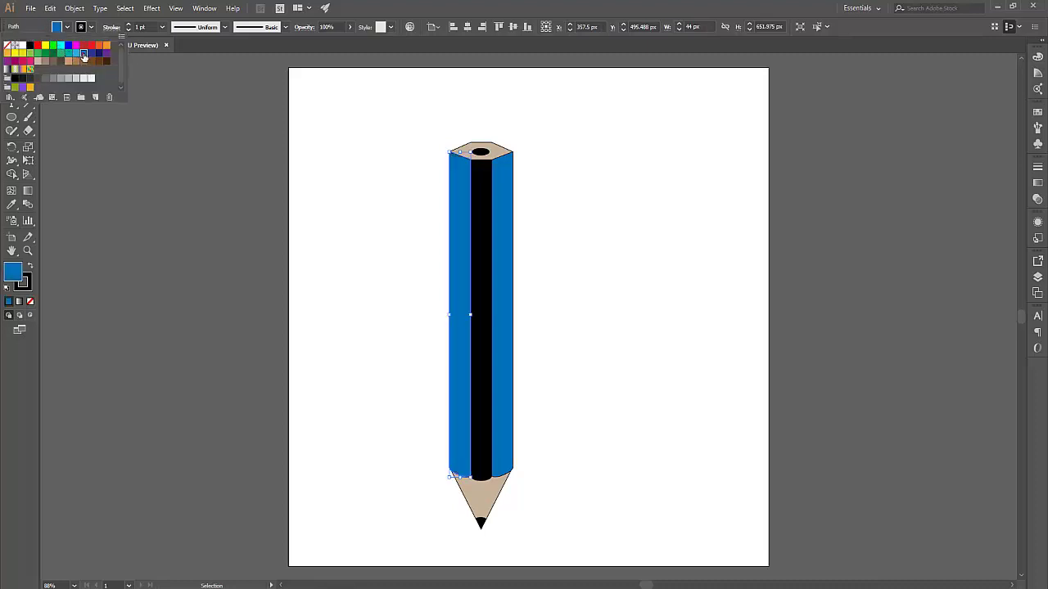
{"action": "left_click", "coordinate": [385, 288]}
- Fill the centre stripe with light blue
{"action": "left_click", "coordinate": [488, 311]}
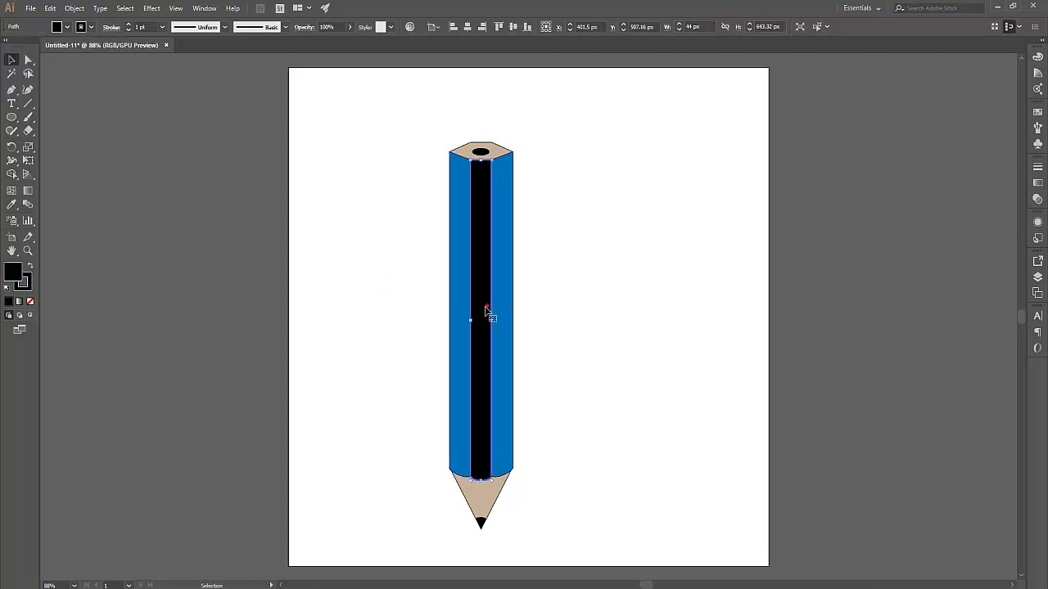
{"action": "left_click", "coordinate": [57, 27]}
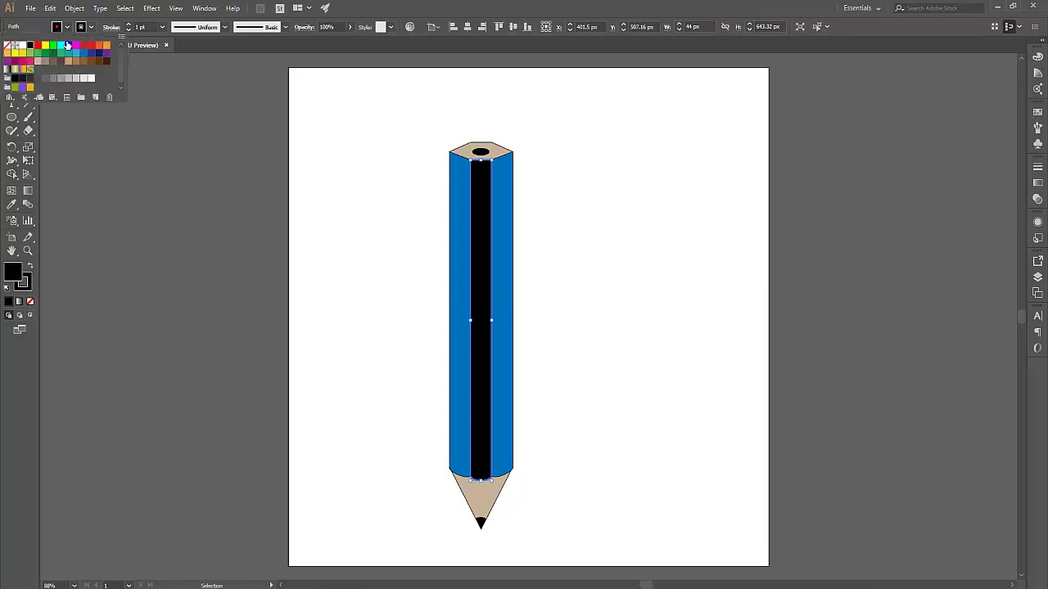
{"action": "left_click", "coordinate": [76, 53]}
{"action": "left_click", "coordinate": [563, 346]}
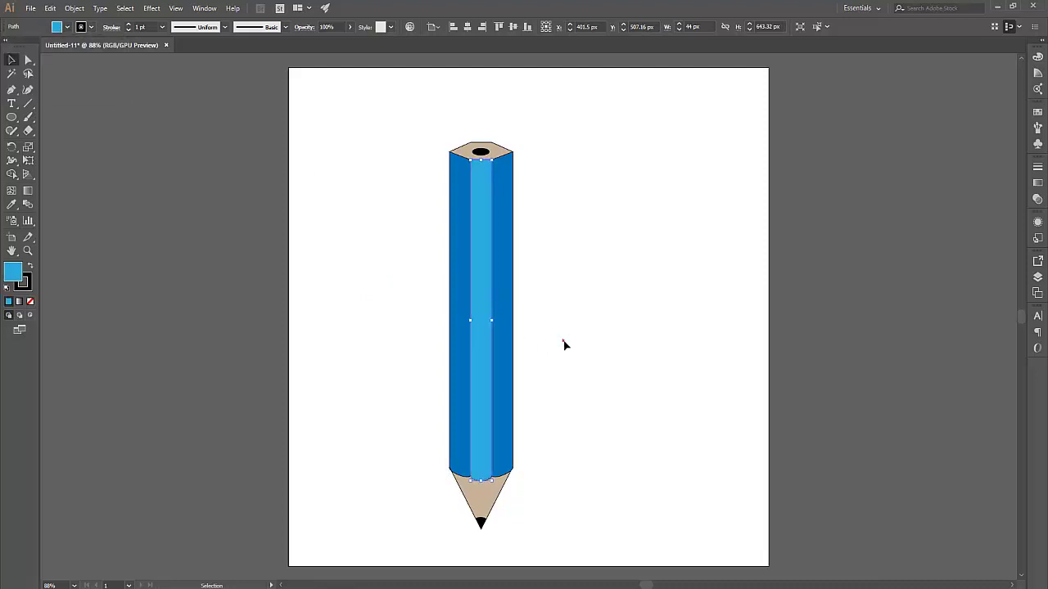
{"action": "left_click", "coordinate": [587, 355]}
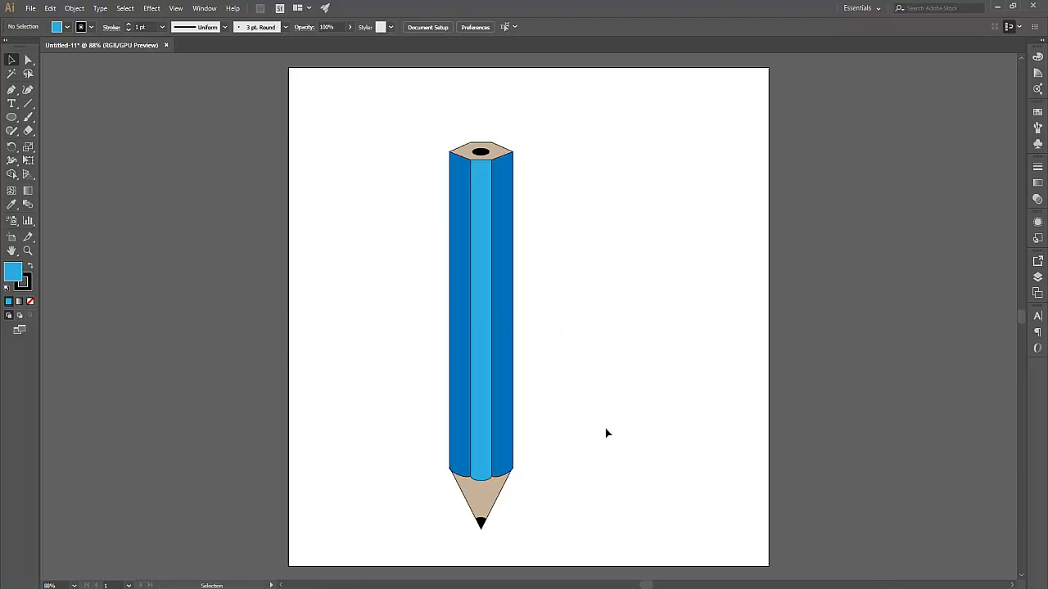
- Marquee-select every pencil part, including body, tip, lead and cap hole, and group them together
{"action": "left_click_drag", "start_coordinate": [577, 546], "coordinate": [402, 122]}
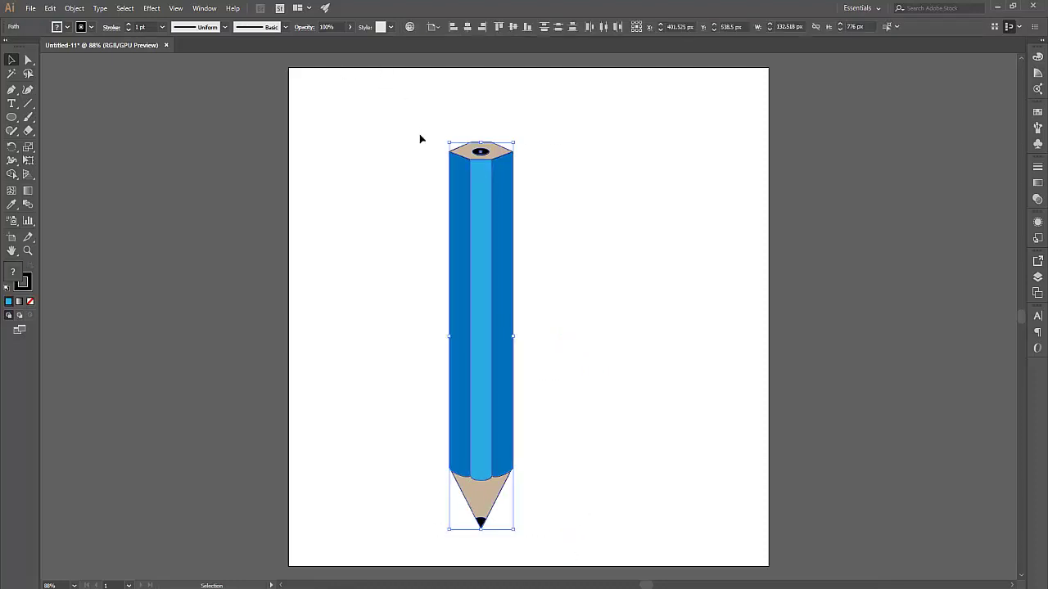
{"action": "right_click", "coordinate": [484, 209]}
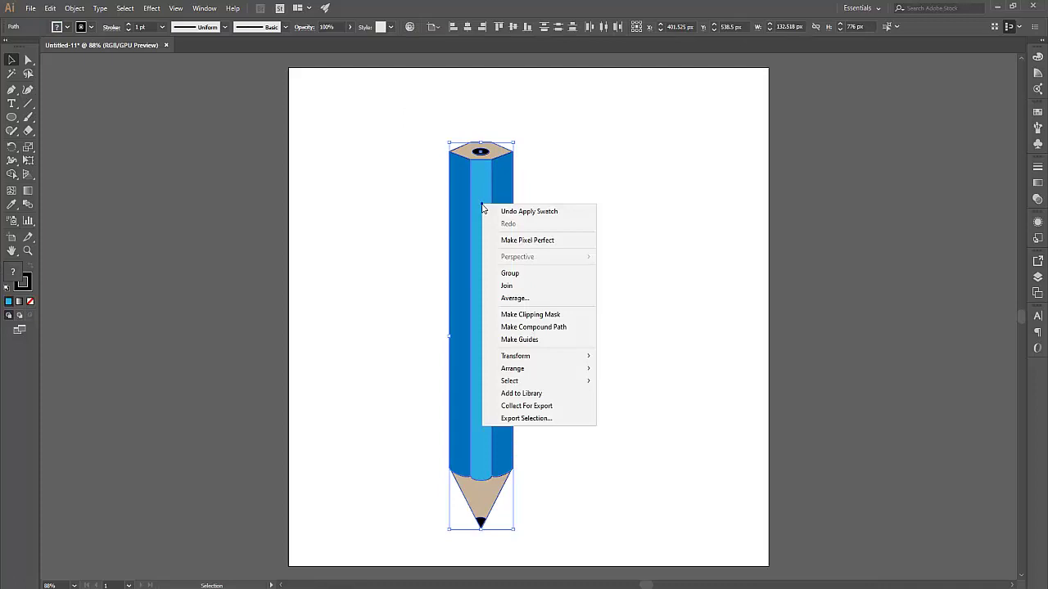
{"action": "left_click", "coordinate": [521, 276]}
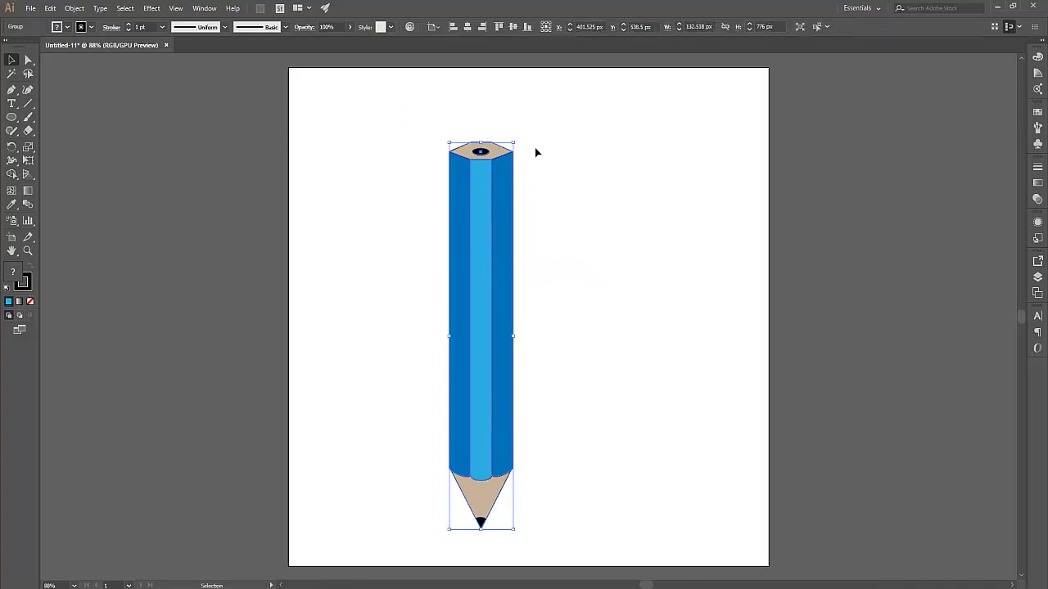
- Rotate the pencil group diagonally so its tip points toward the lower left
{"action": "left_click_drag", "start_coordinate": [514, 140], "coordinate": [622, 239]}
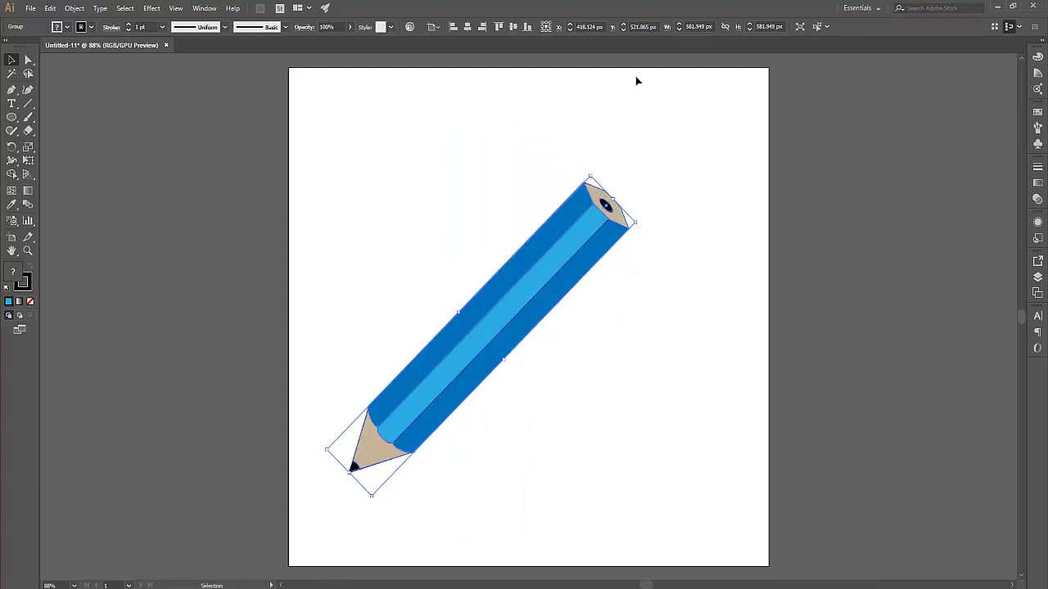
{"action": "left_click", "coordinate": [684, 179]}
{"action": "left_click_drag", "start_coordinate": [631, 373], "coordinate": [490, 260]}
- Centre the pencil group horizontally and vertically on the artboard
{"action": "left_click", "coordinate": [467, 27]}
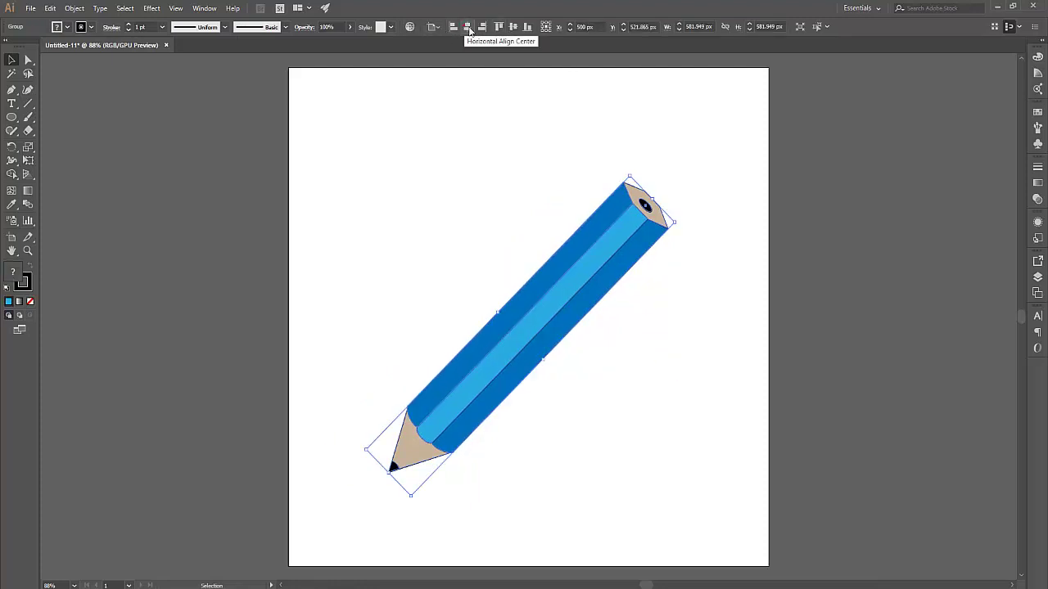
{"action": "left_click", "coordinate": [512, 27]}
{"action": "left_click", "coordinate": [634, 363]}
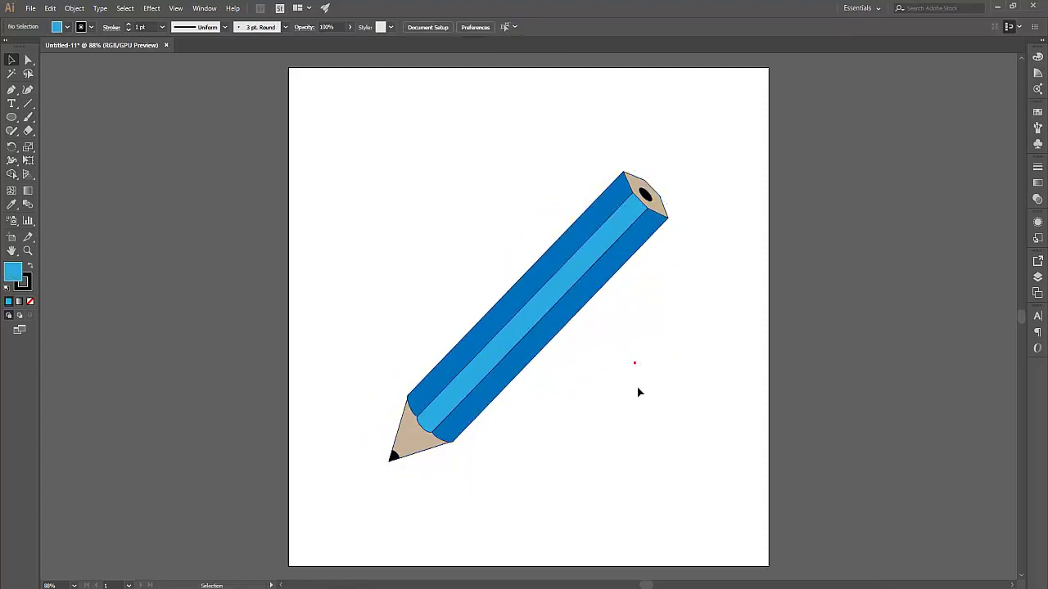